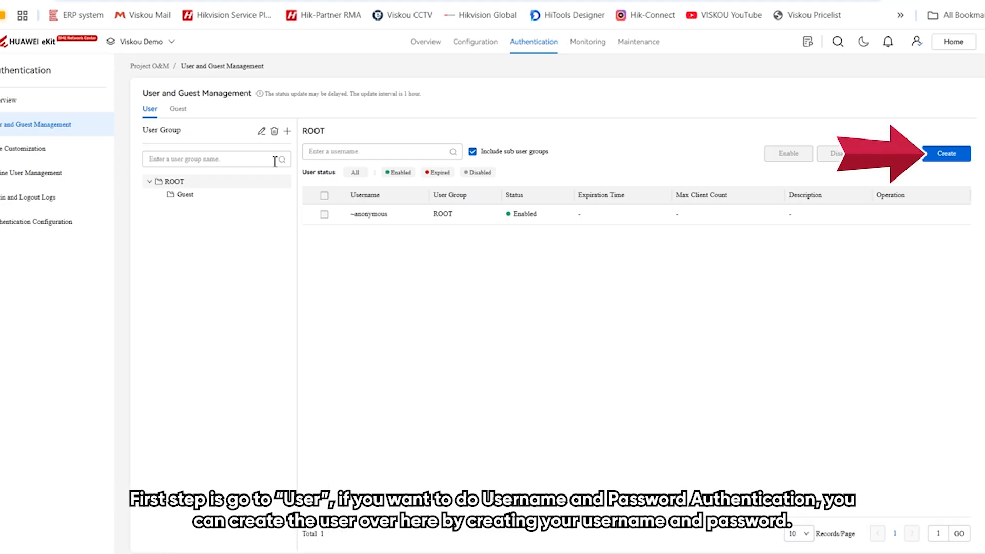
# Add a local user with a password expiring 19 July 2025, then show the Guest accounts list
pyautogui.click(937, 155)
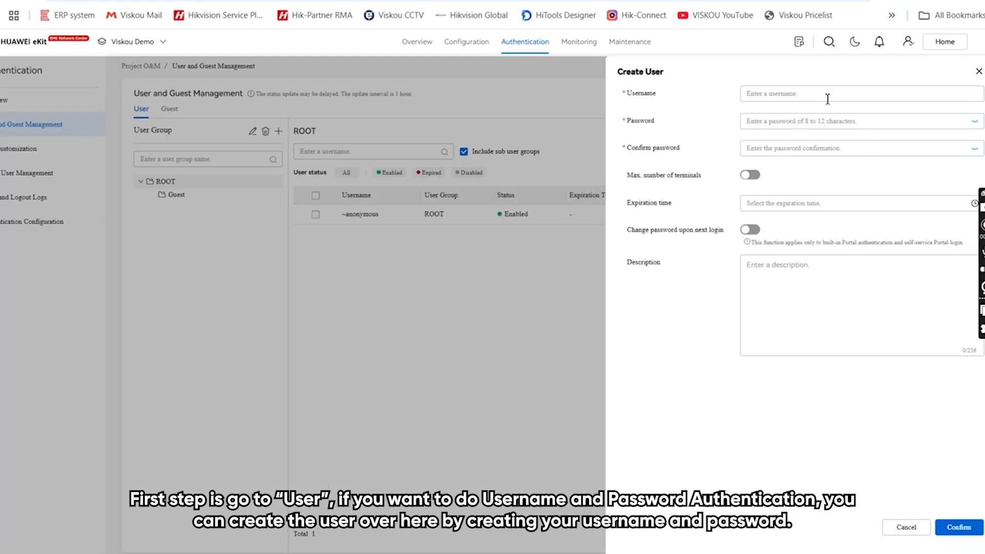
pyautogui.write('minhao')
pyautogui.click(820, 127)
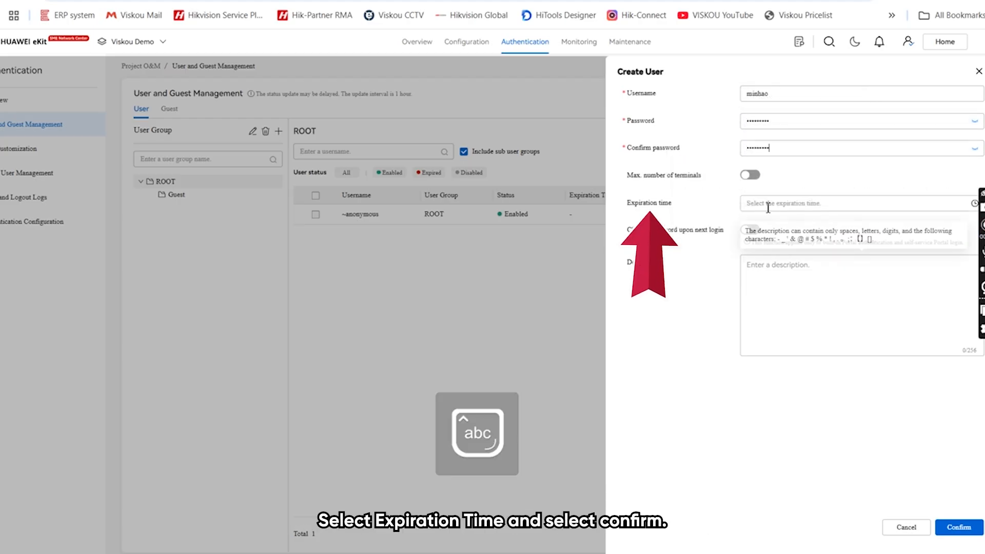
pyautogui.click(814, 203)
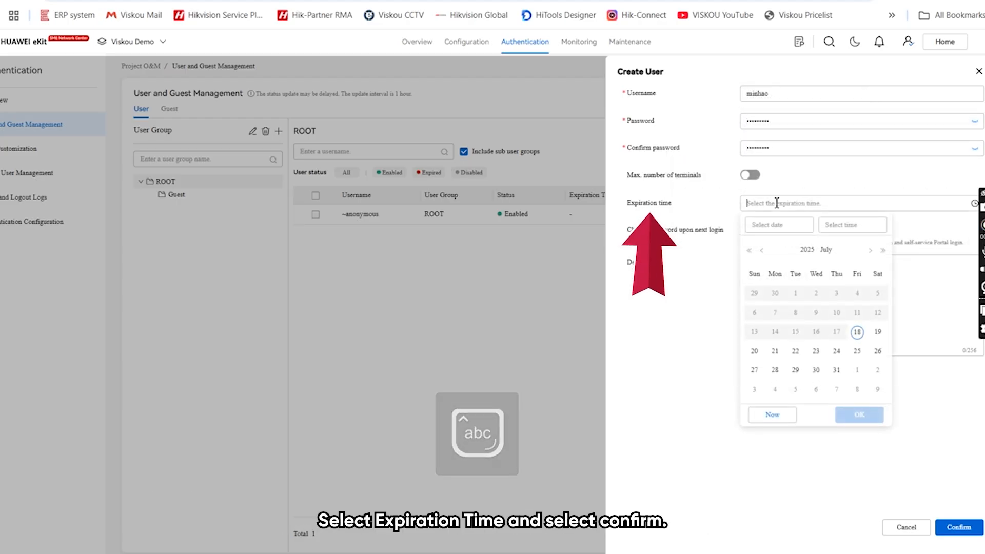
pyautogui.click(874, 335)
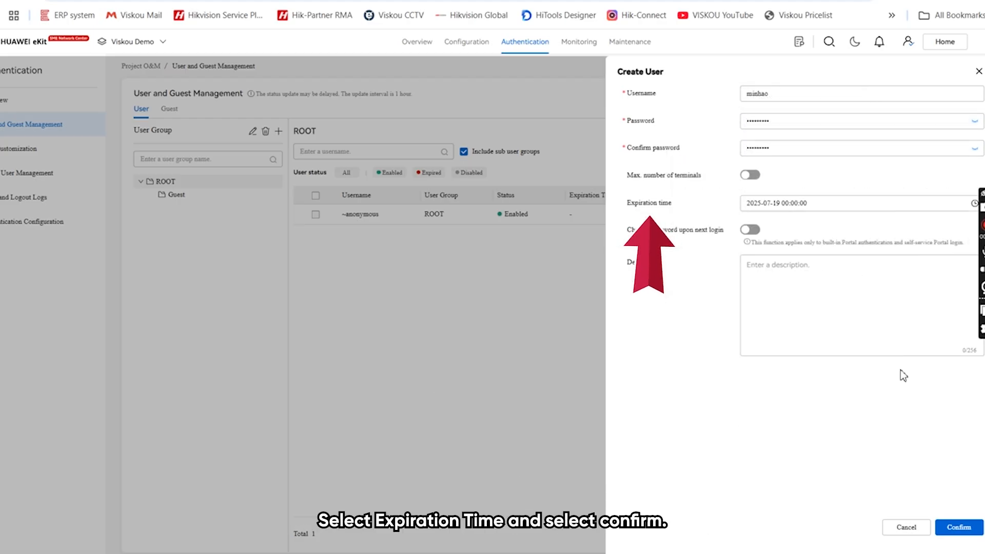
pyautogui.click(970, 526)
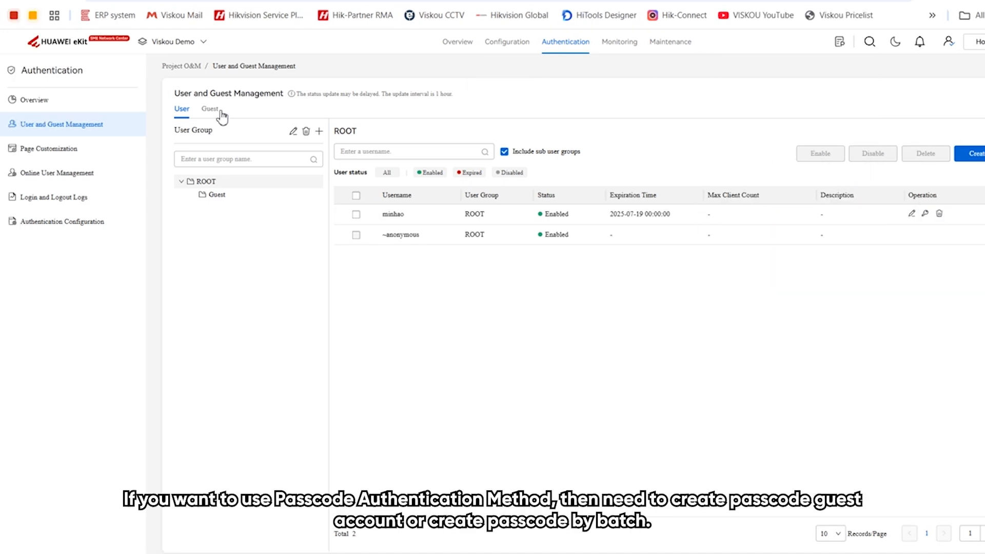
pyautogui.click(221, 112)
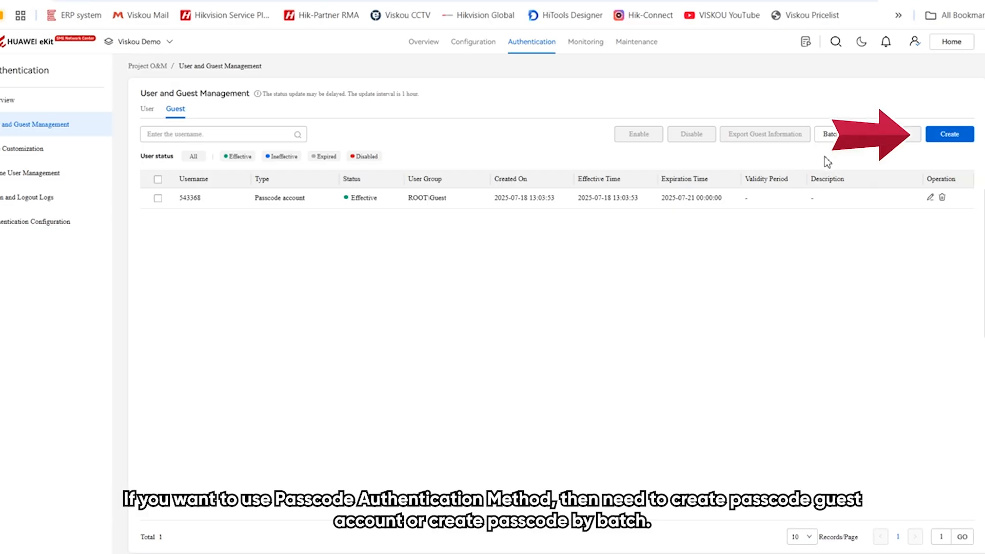
# Check the passcode requirements on the single guest account form, then close it
pyautogui.click(950, 134)
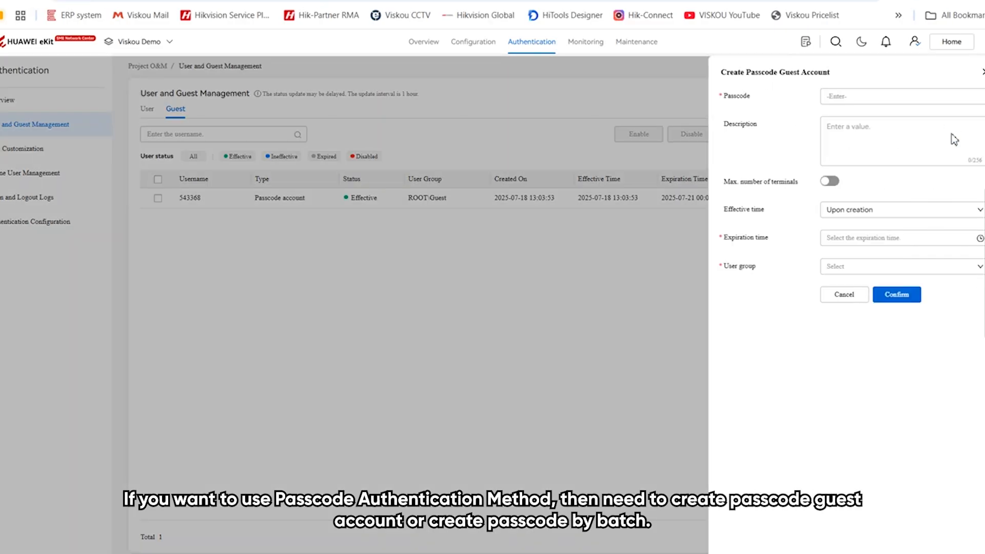
pyautogui.click(884, 103)
pyautogui.click(982, 72)
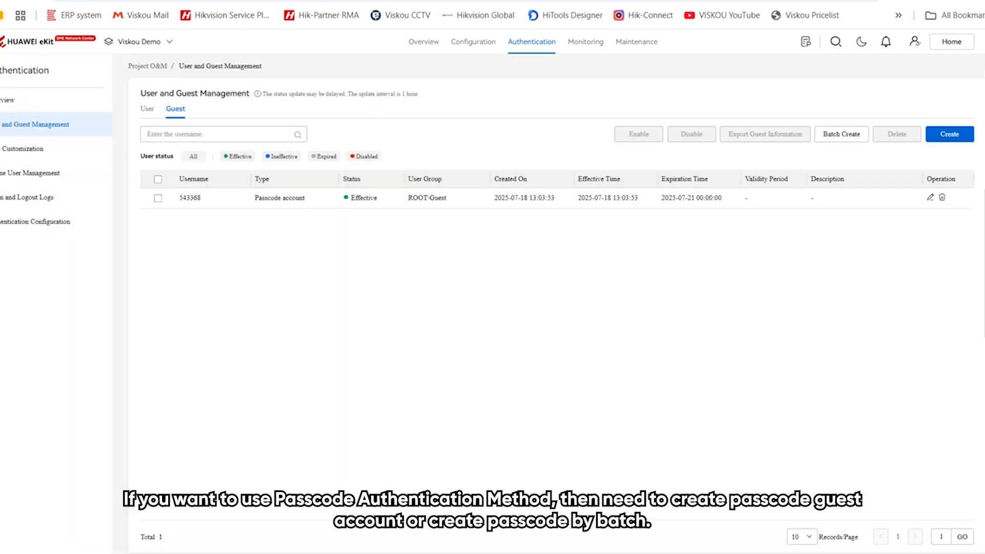
# Batch-create Digits passcode guest accounts, effective upon creation and expiring 2025-07-19
pyautogui.click(842, 134)
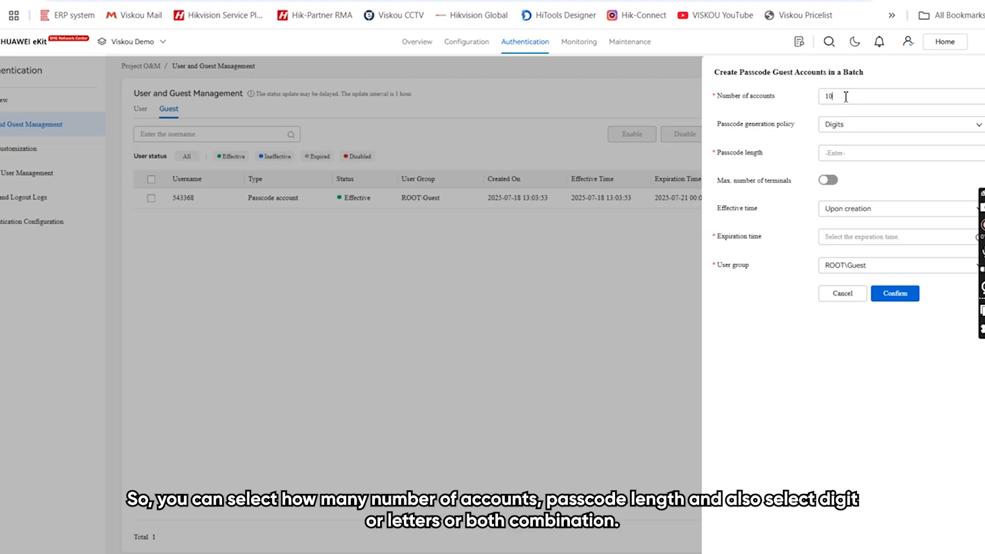
pyautogui.click(868, 156)
pyautogui.write('8')
pyautogui.click(860, 128)
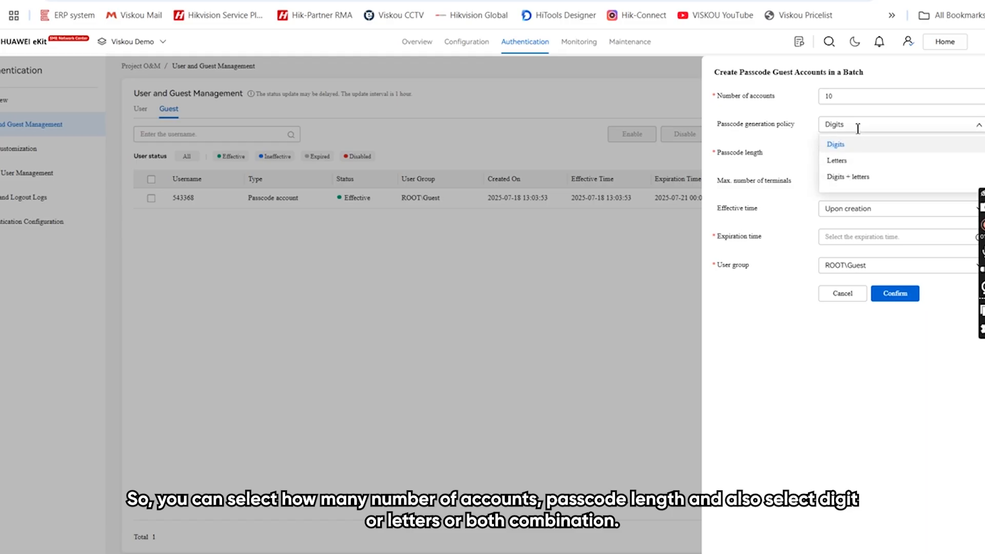
pyautogui.click(796, 345)
pyautogui.click(890, 210)
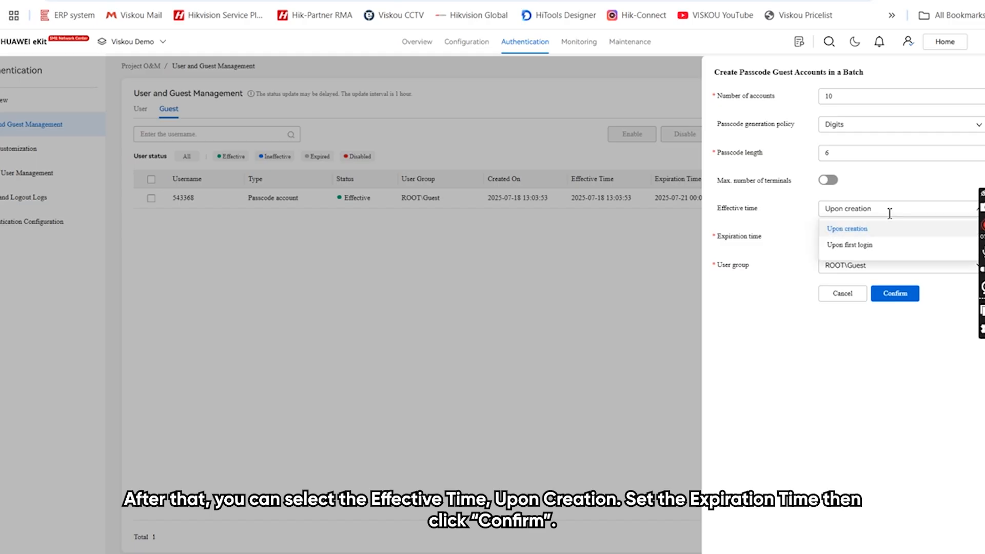
pyautogui.click(890, 212)
pyautogui.click(888, 236)
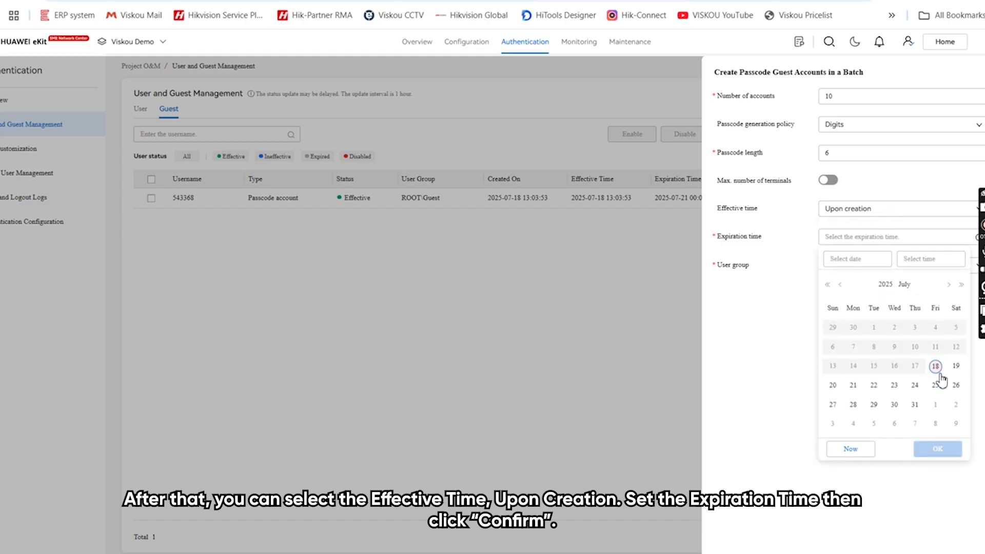
pyautogui.click(957, 367)
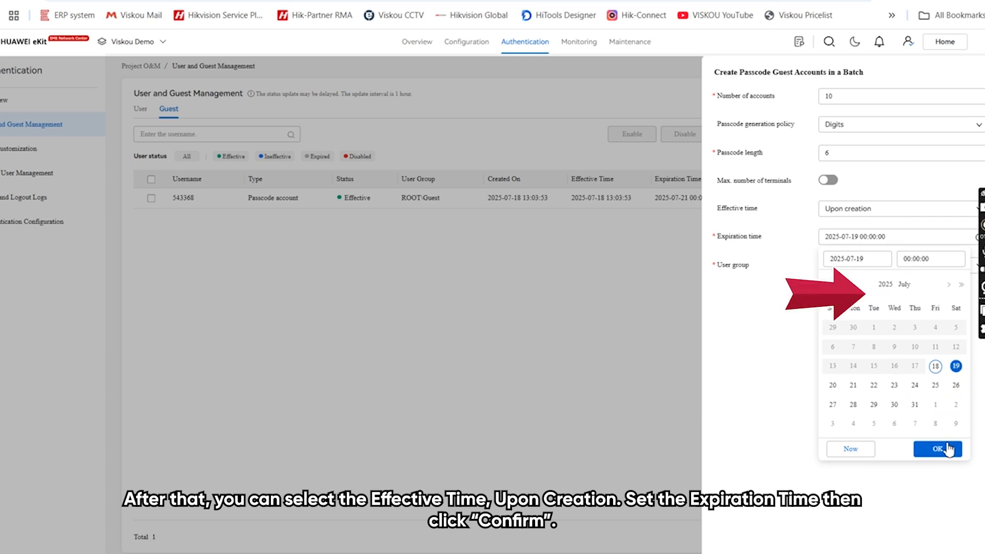
pyautogui.click(946, 449)
pyautogui.click(898, 294)
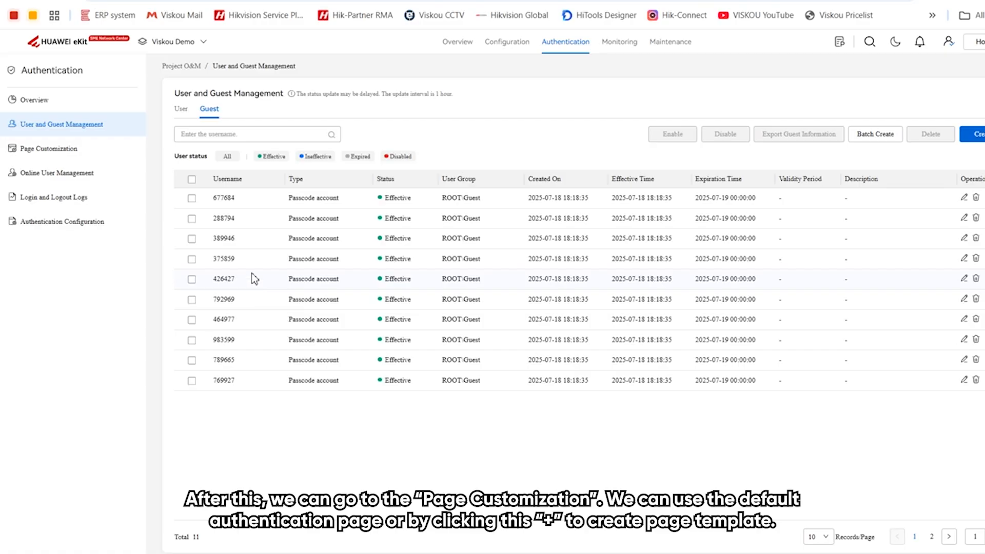
# In Page Customization, add template 'Passcode Test' using English default and Passcode authentication templates
pyautogui.click(74, 159)
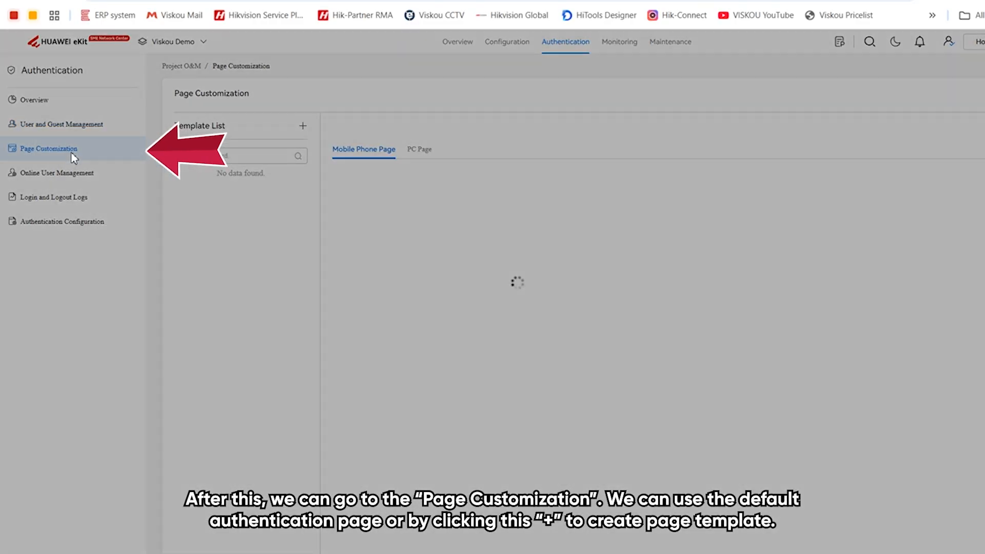
pyautogui.moveTo(299, 222); pyautogui.dragTo(292, 196)
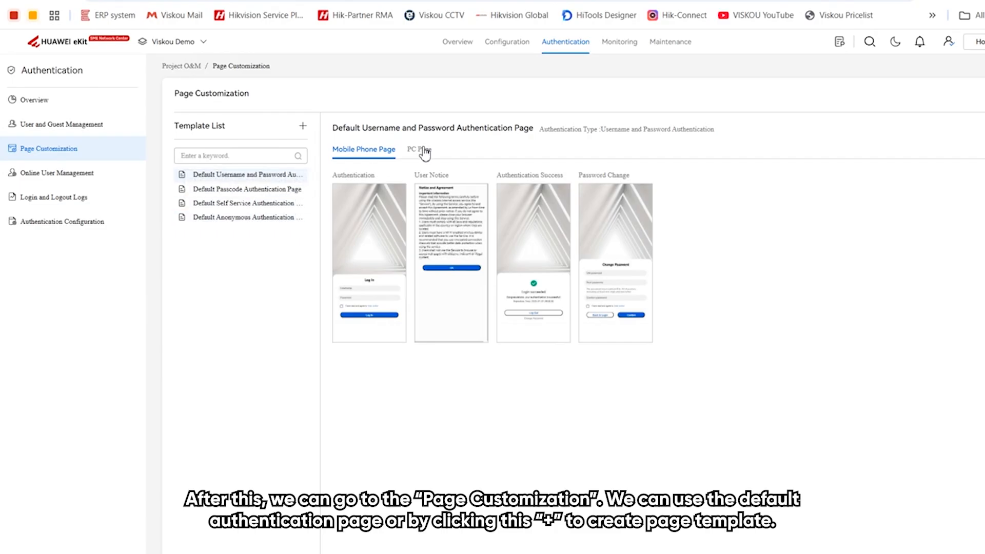
pyautogui.click(302, 126)
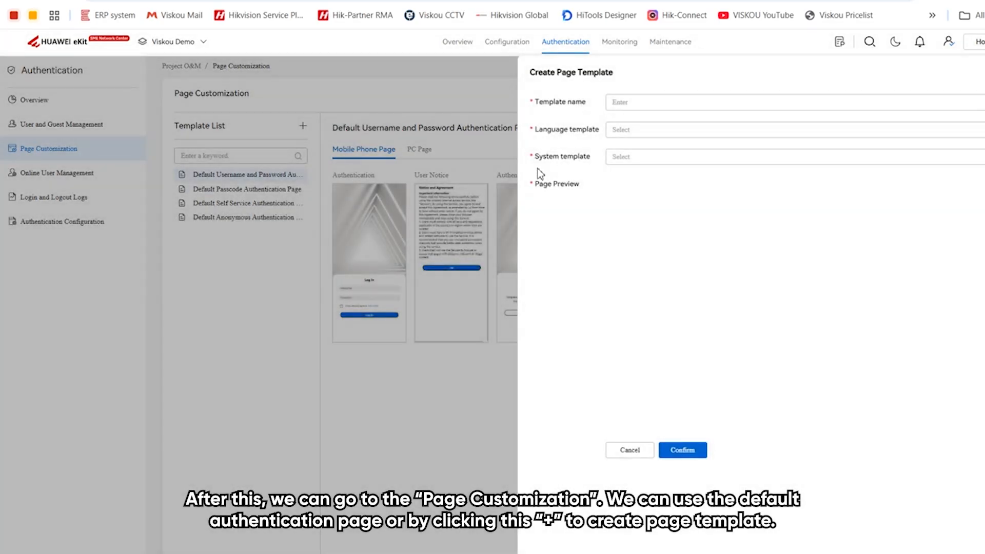
pyautogui.click(632, 102)
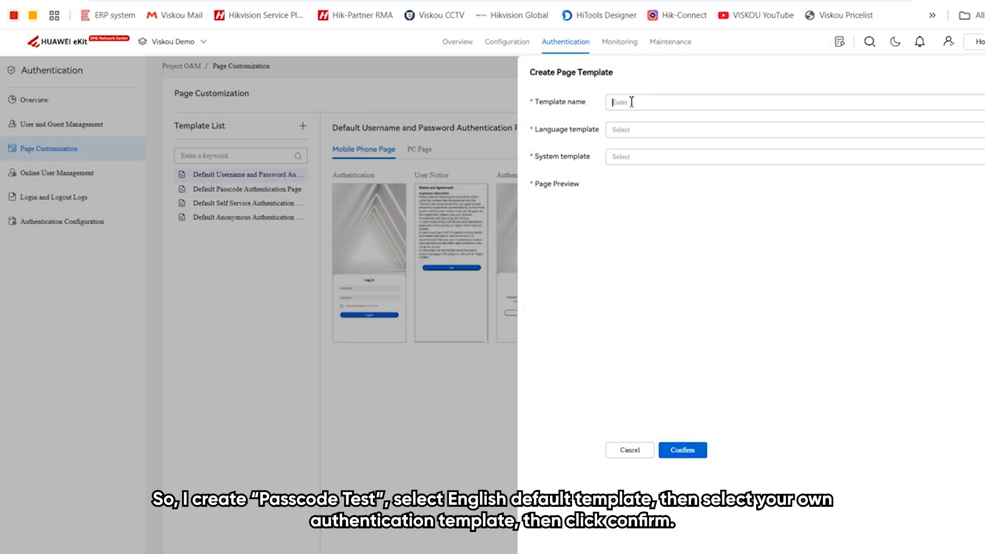
pyautogui.write('Passcode Test')
pyautogui.click(639, 130)
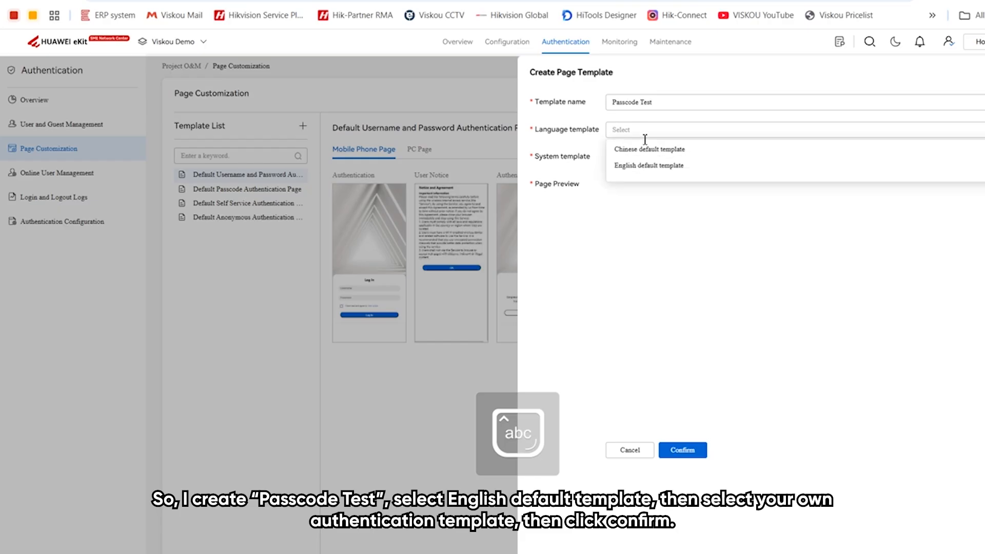
pyautogui.click(664, 165)
pyautogui.click(661, 156)
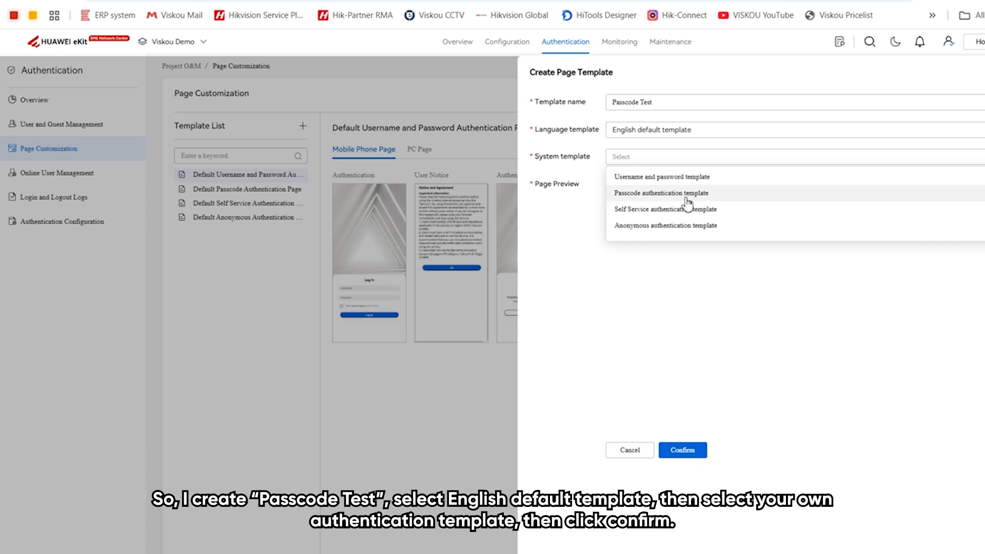
pyautogui.click(687, 195)
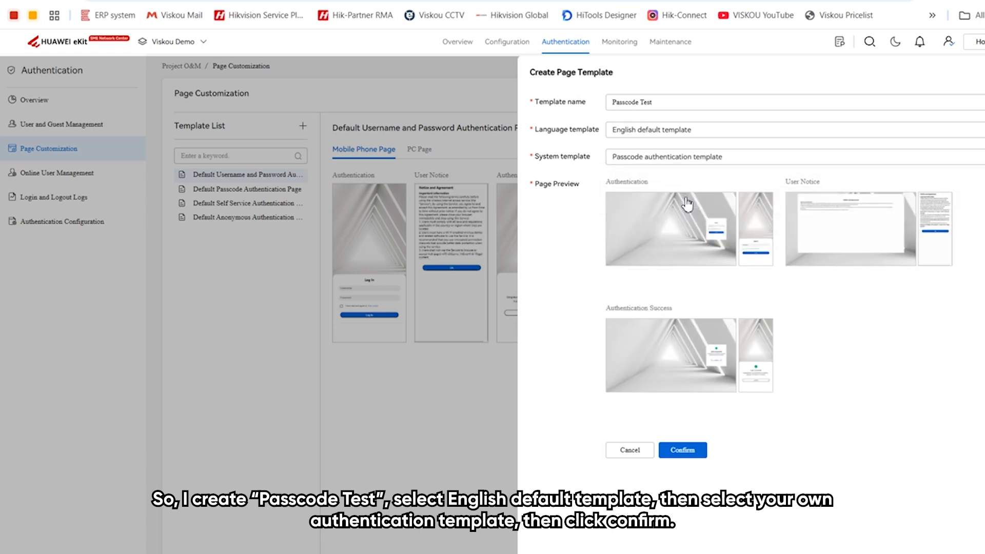
pyautogui.click(688, 450)
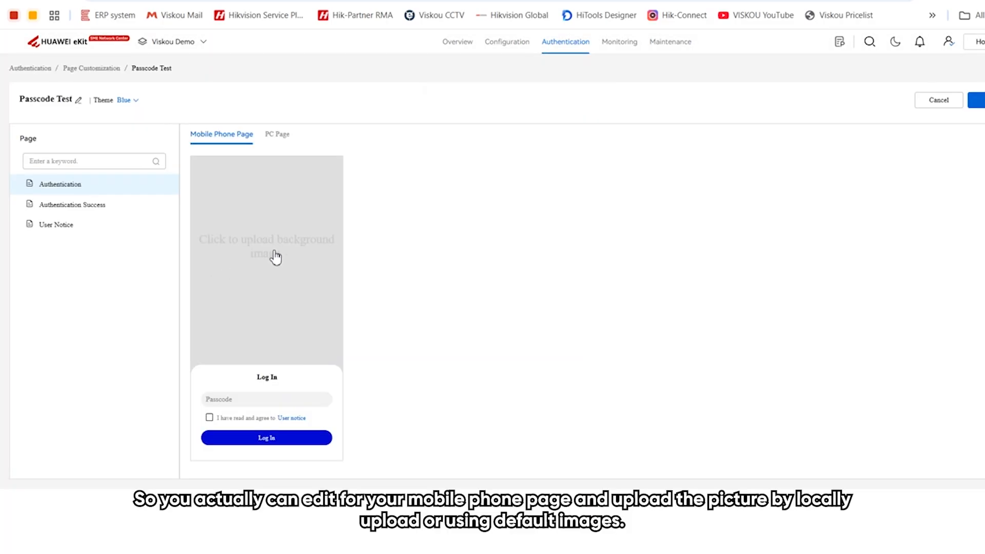
# Set the mobile login page background to the food scenario image
pyautogui.click(276, 256)
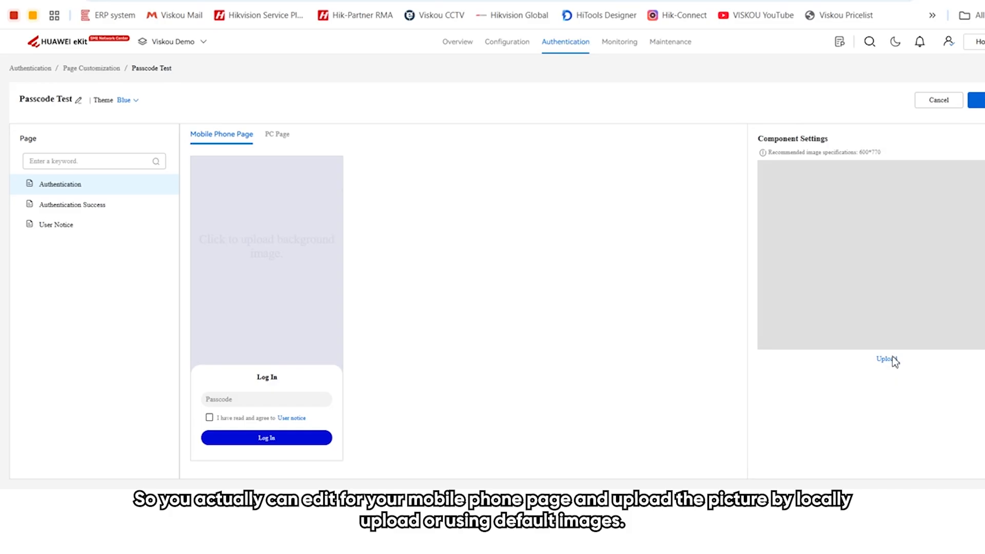
pyautogui.click(893, 362)
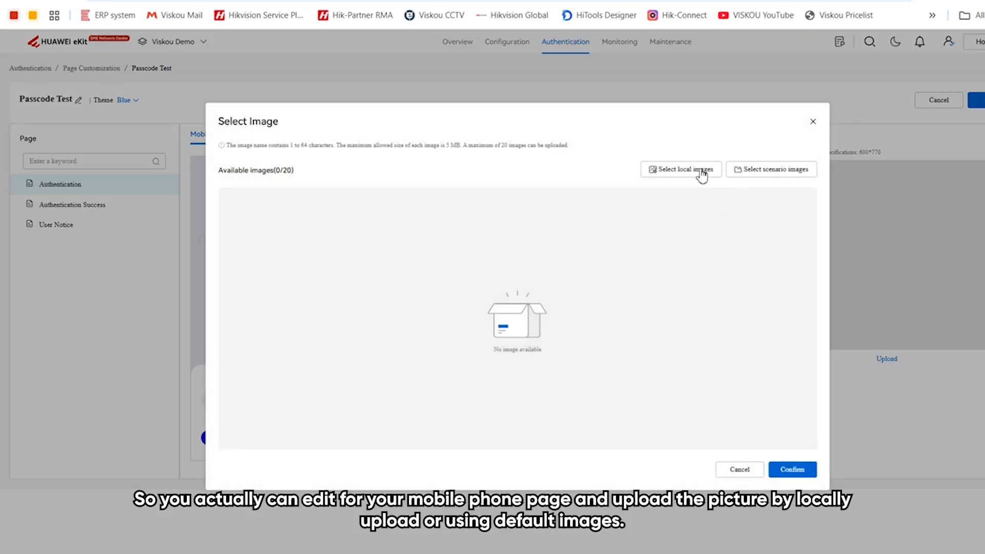
pyautogui.click(761, 175)
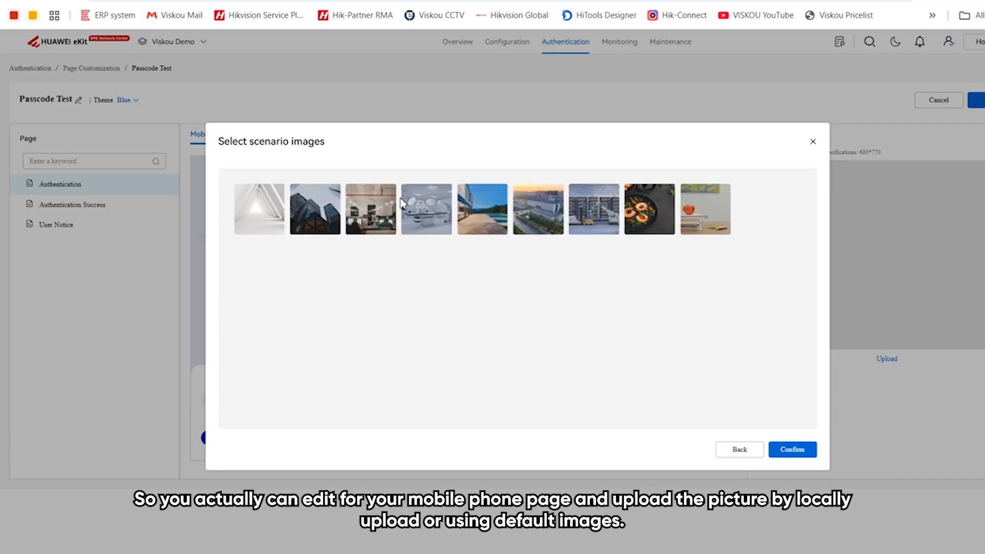
pyautogui.click(664, 218)
pyautogui.click(789, 451)
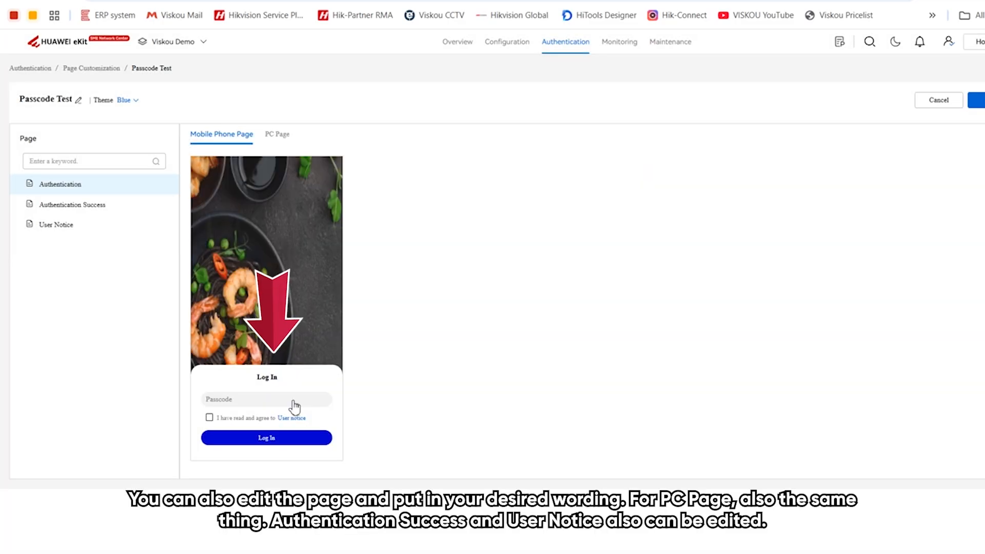
# Change the login card title to 'Demo_Guest Wi-Fi'
pyautogui.click(294, 405)
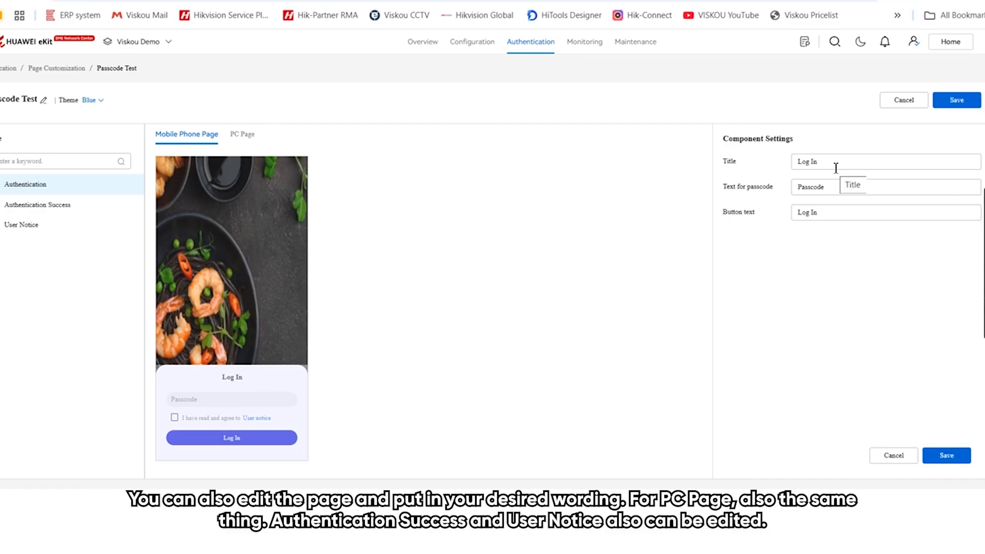
pyautogui.click(836, 163)
pyautogui.moveTo(836, 164); pyautogui.dragTo(578, 175)
pyautogui.write('Login')
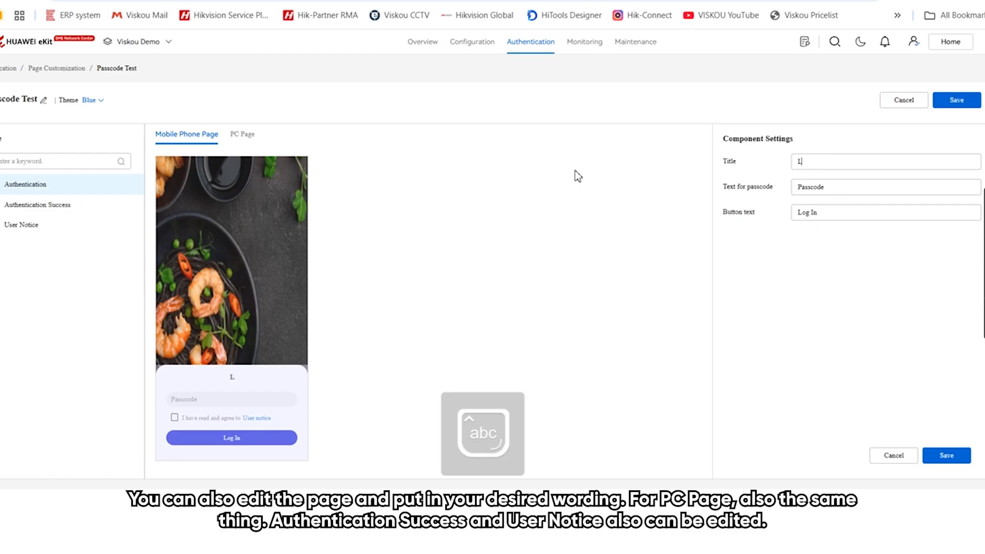
pyautogui.moveTo(837, 163); pyautogui.dragTo(771, 145)
pyautogui.write('Demo_')
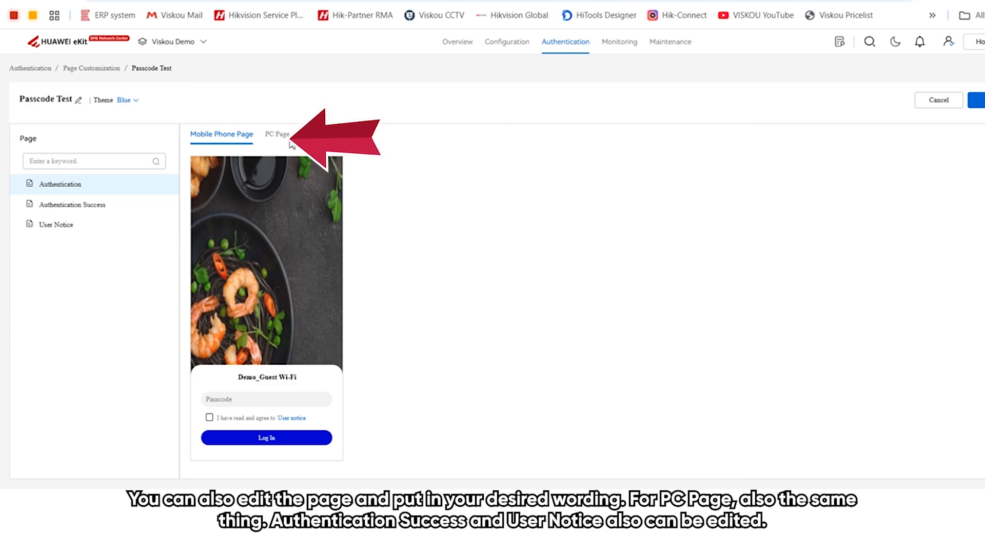
# Review the PC, Authentication Success and User Notice pages, then save the Passcode Test template
pyautogui.click(277, 134)
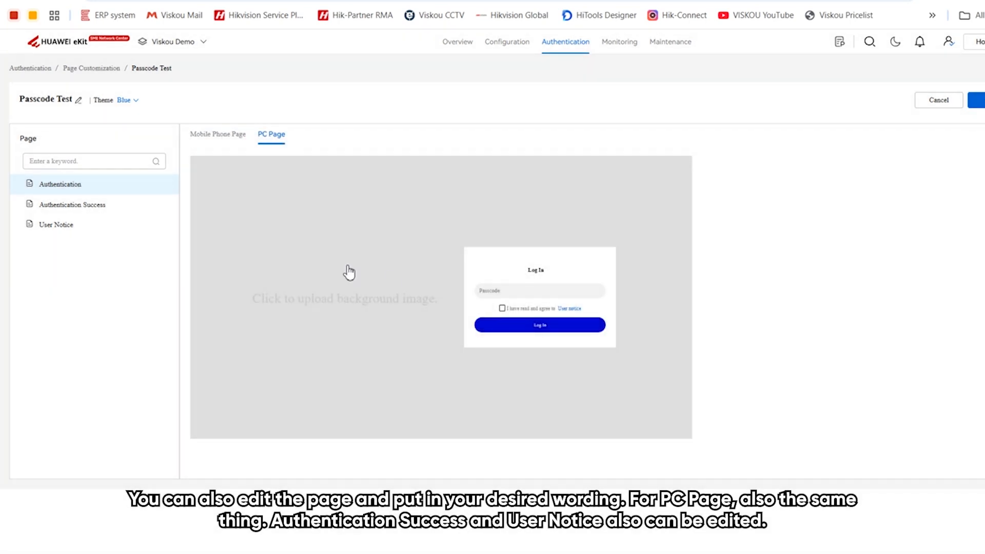
pyautogui.click(349, 272)
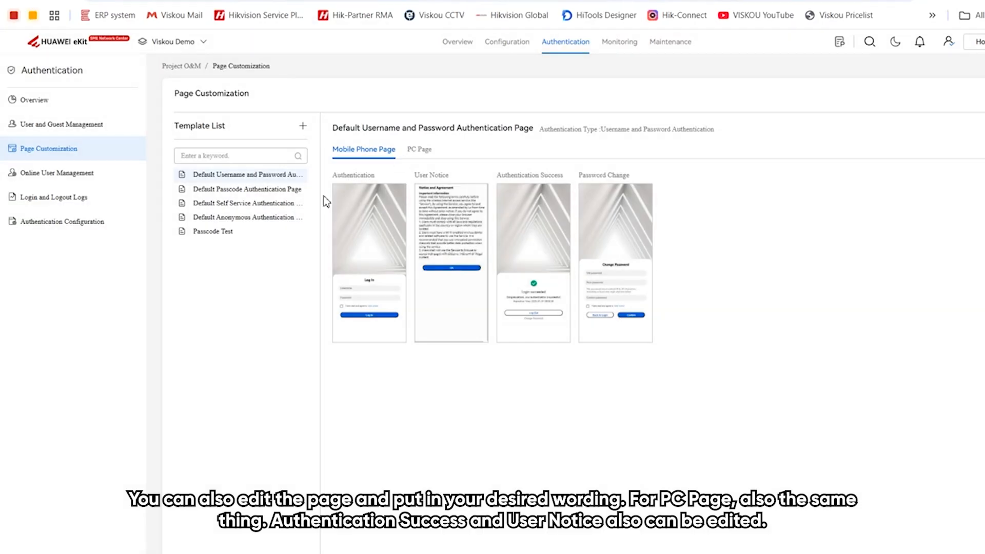
pyautogui.click(224, 232)
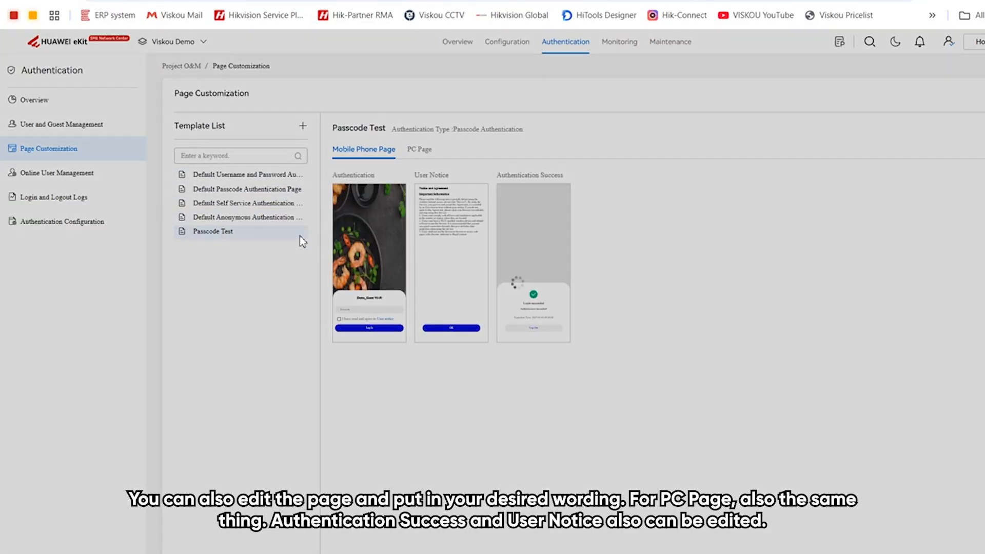
pyautogui.click(300, 231)
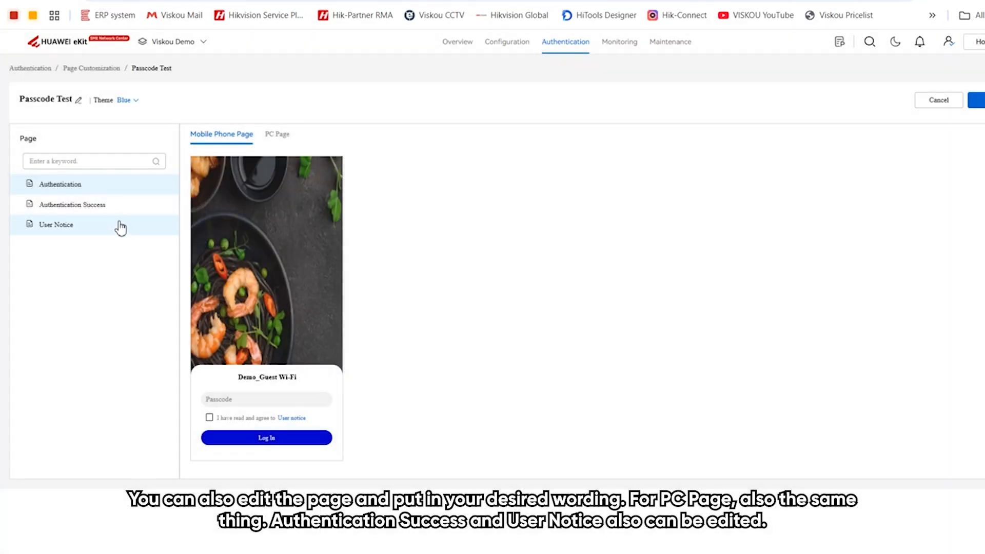
pyautogui.click(270, 137)
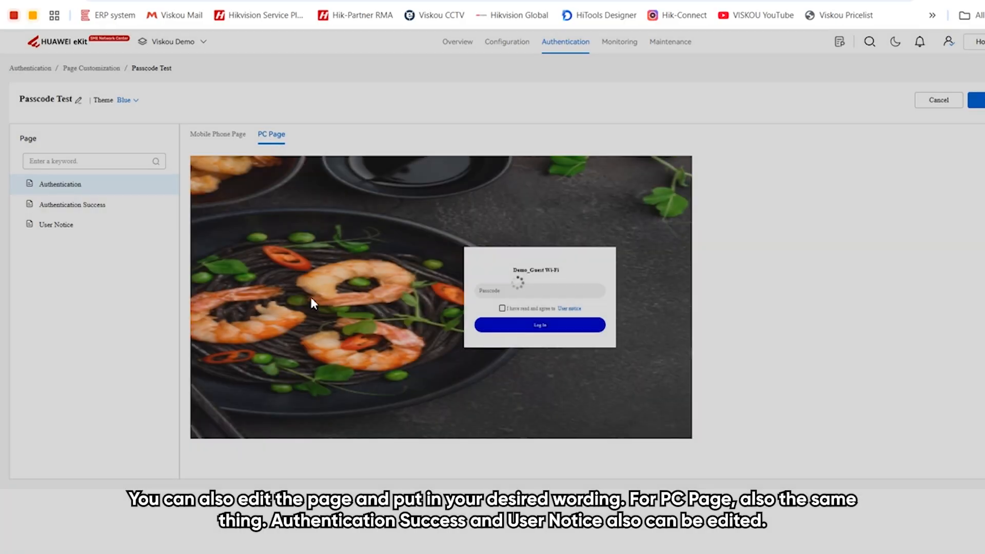
pyautogui.click(72, 209)
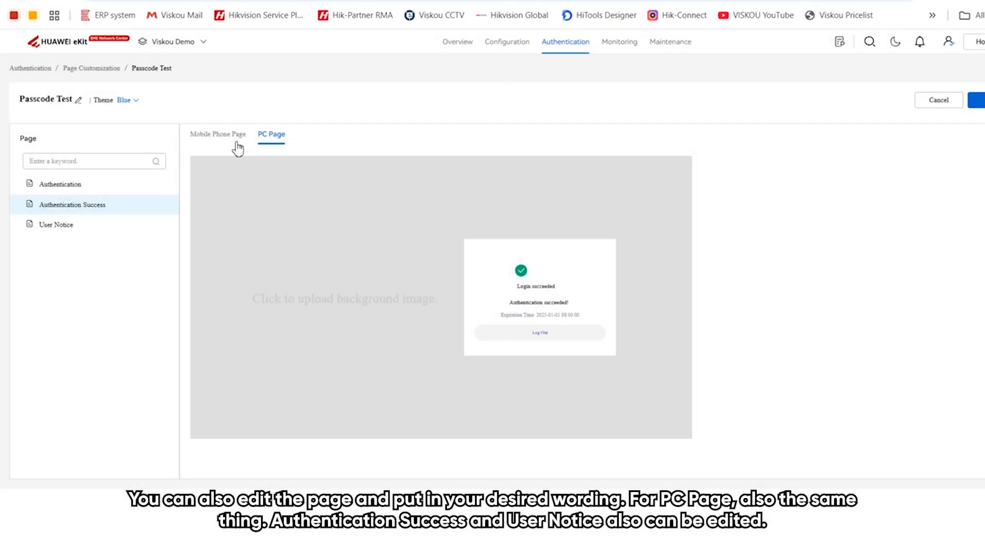
pyautogui.click(235, 140)
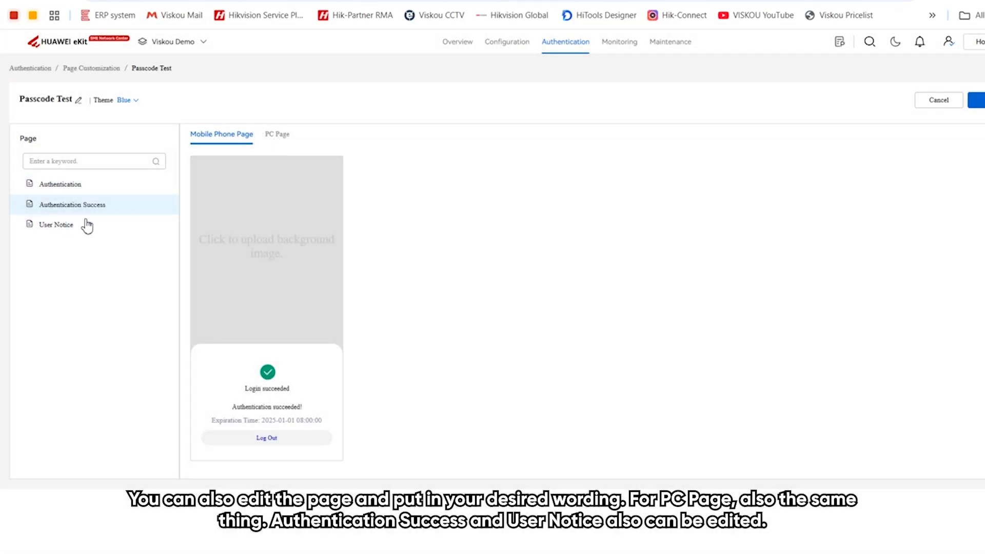
pyautogui.click(67, 226)
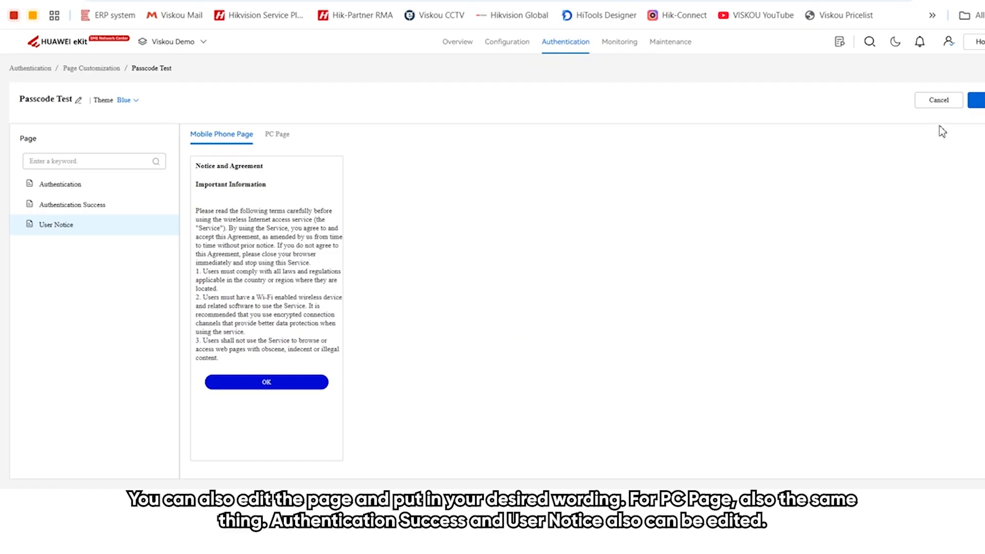
pyautogui.click(979, 102)
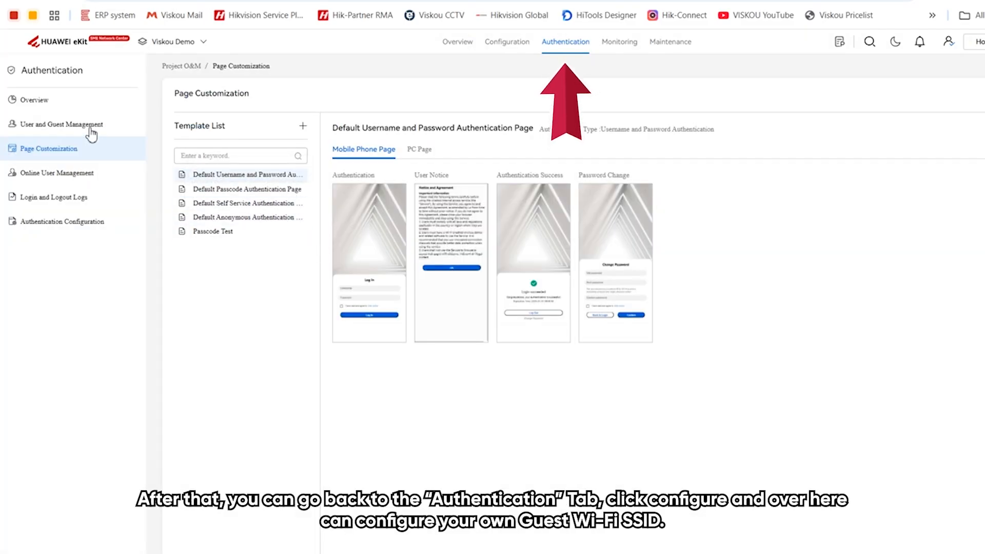
# Go to Configuration > Wi-Fi Management and start a new Wi-Fi named Demo_Guest
pyautogui.click(559, 46)
pyautogui.click(627, 171)
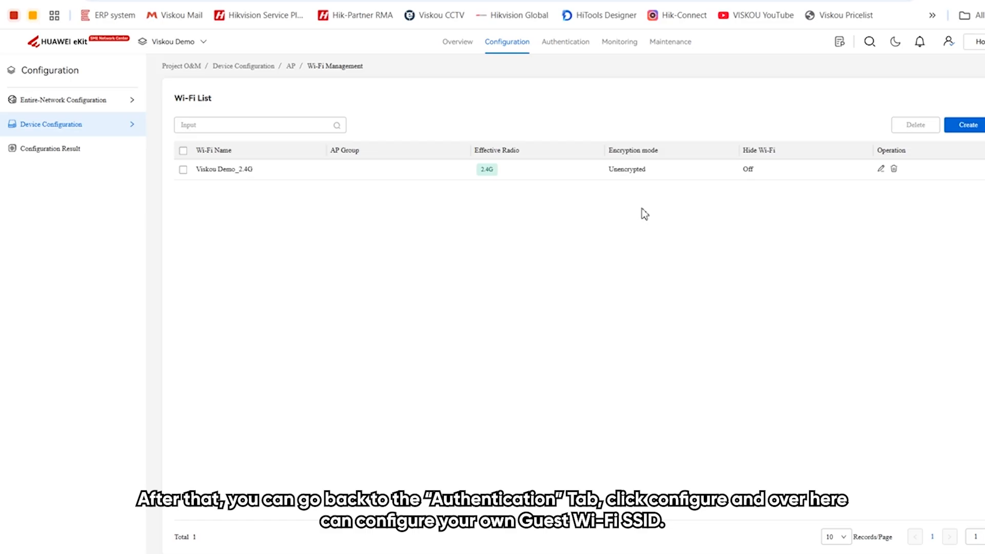
pyautogui.click(969, 128)
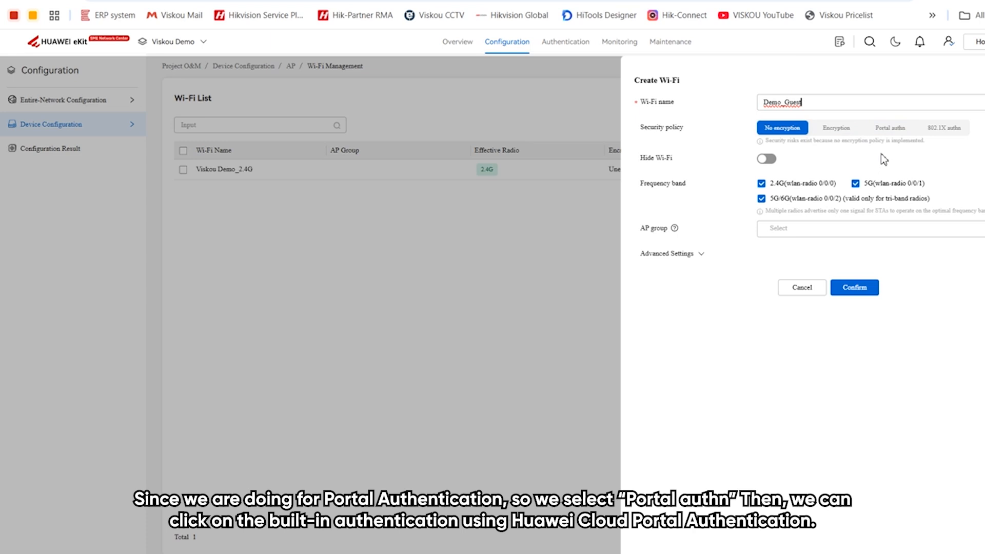
# Set Demo_Guest's security policy to Portal authn with Built-in Authentication
pyautogui.click(893, 132)
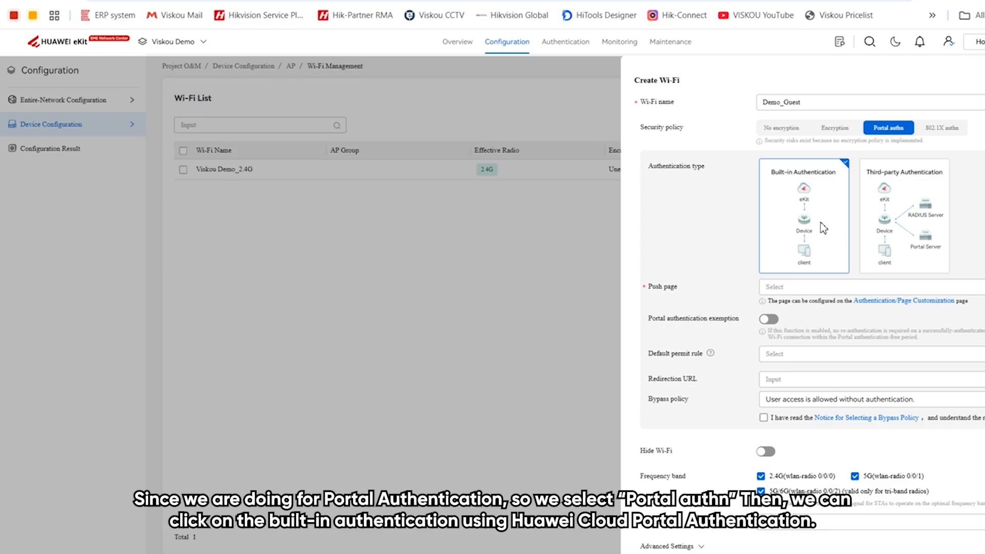
pyautogui.click(942, 219)
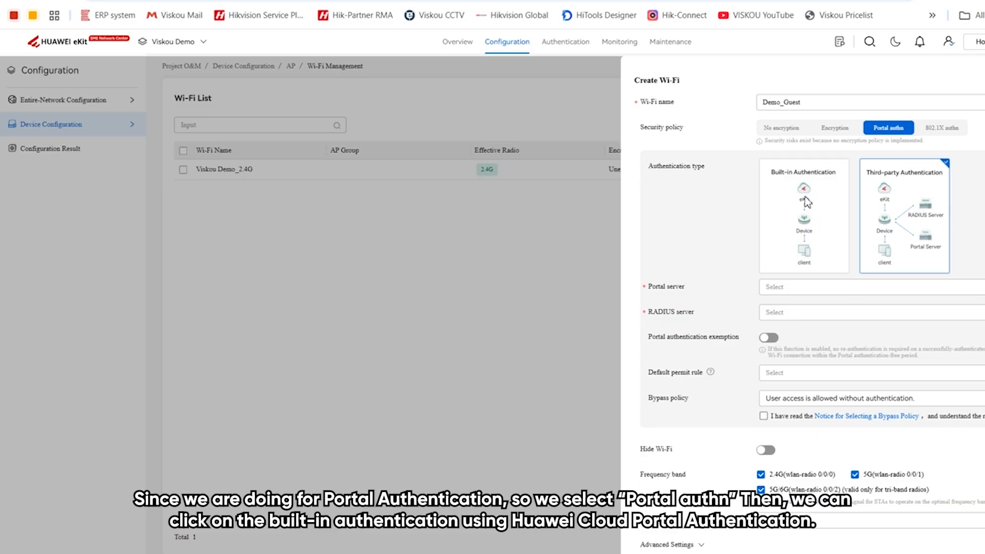
pyautogui.click(810, 202)
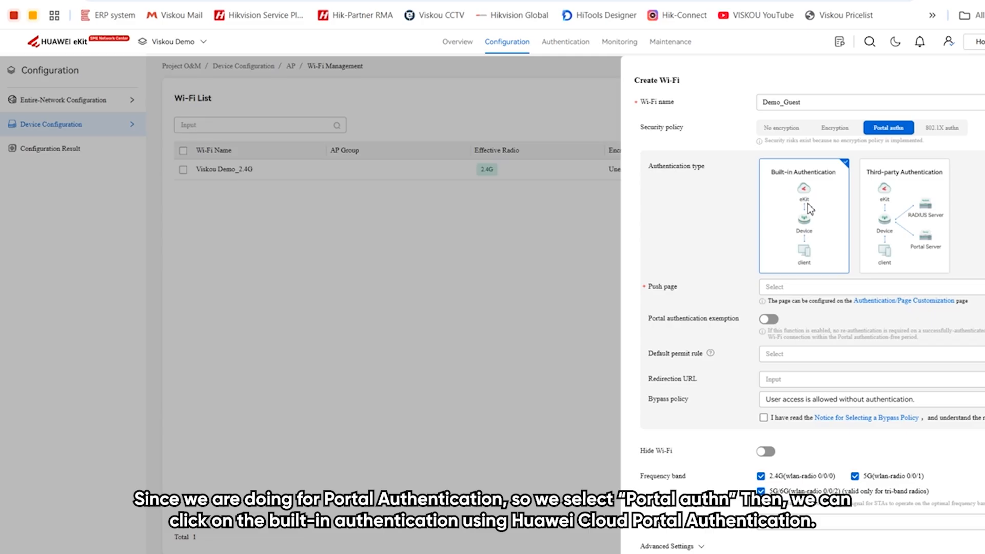
pyautogui.click(859, 289)
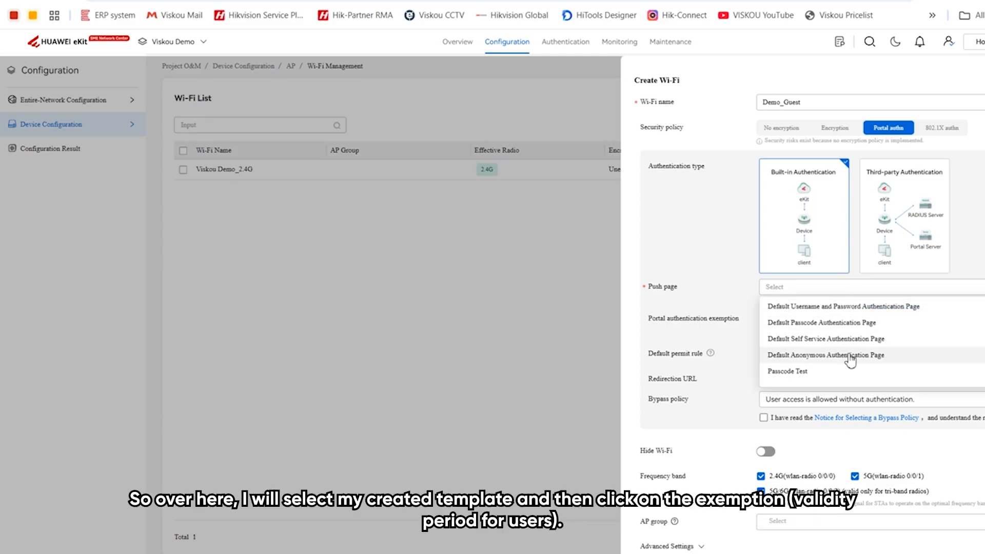
# Use Passcode Test as the push page and keep portal authentication exemption off
pyautogui.click(842, 379)
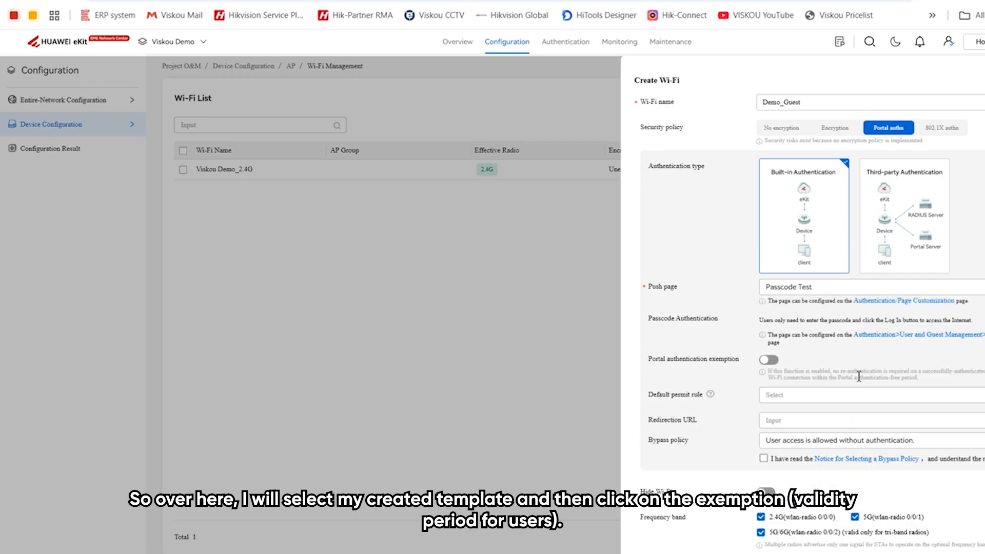
pyautogui.click(769, 361)
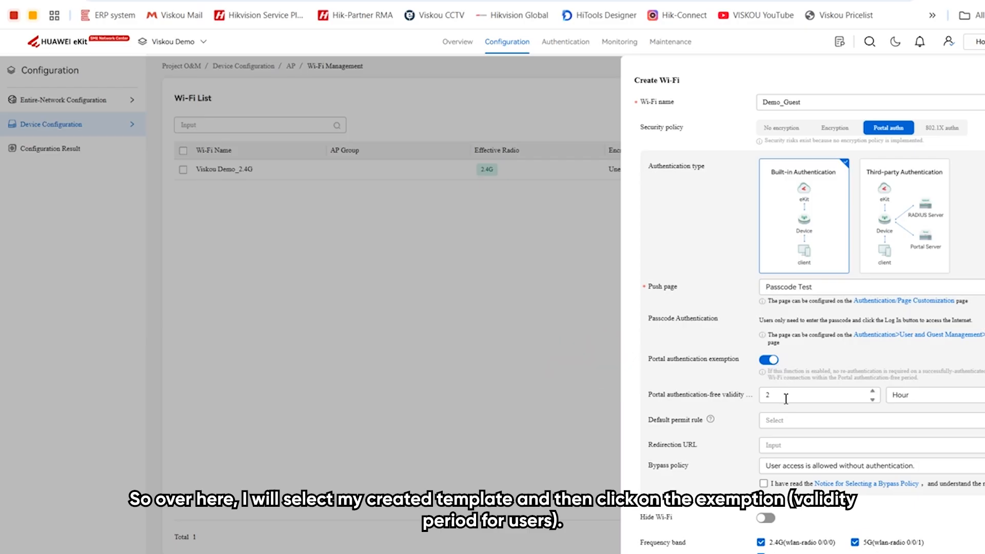
pyautogui.click(771, 362)
pyautogui.scroll(-1, 801, 358)
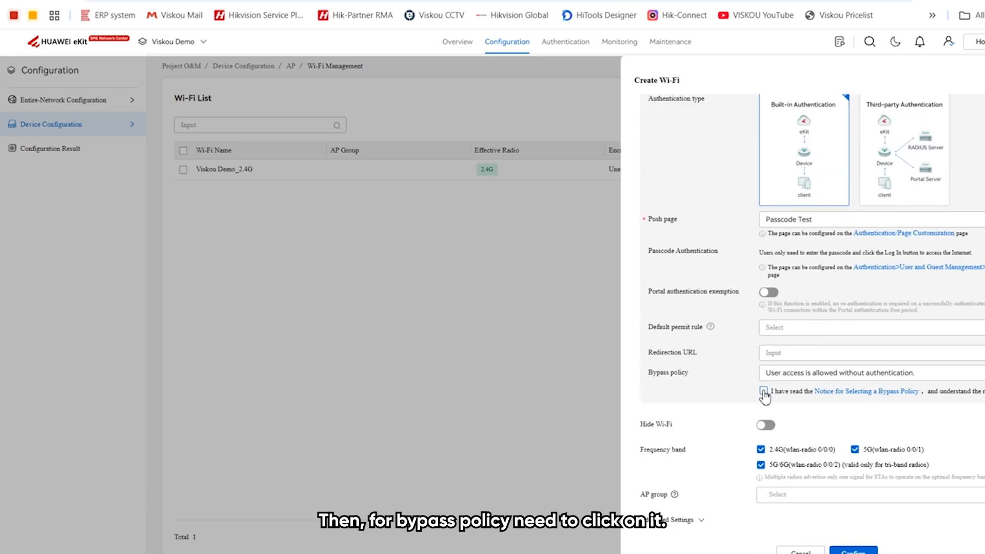
# Acknowledge the notice, set bypass to 'User access is allowed without authentication', expand Advanced Settings
pyautogui.click(764, 392)
pyautogui.click(944, 373)
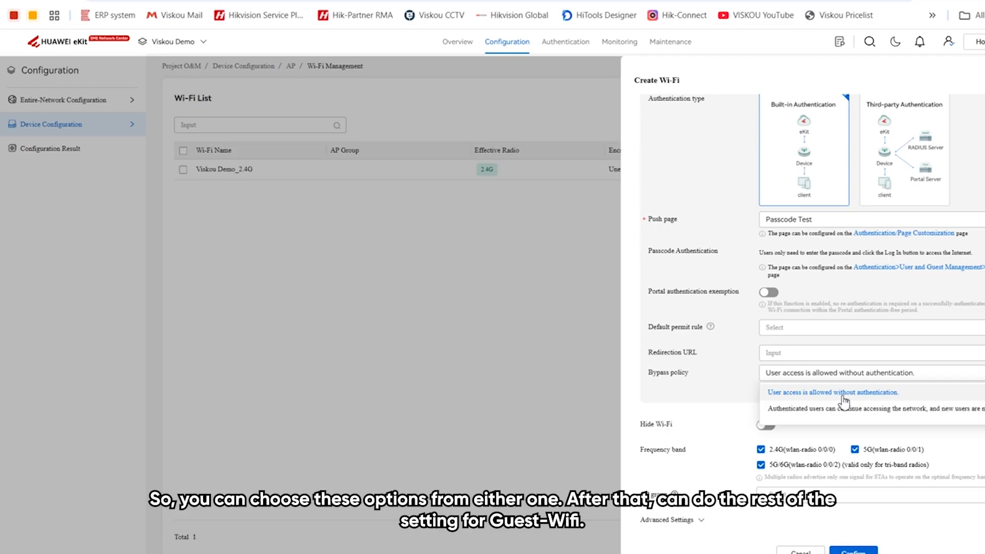
pyautogui.click(844, 396)
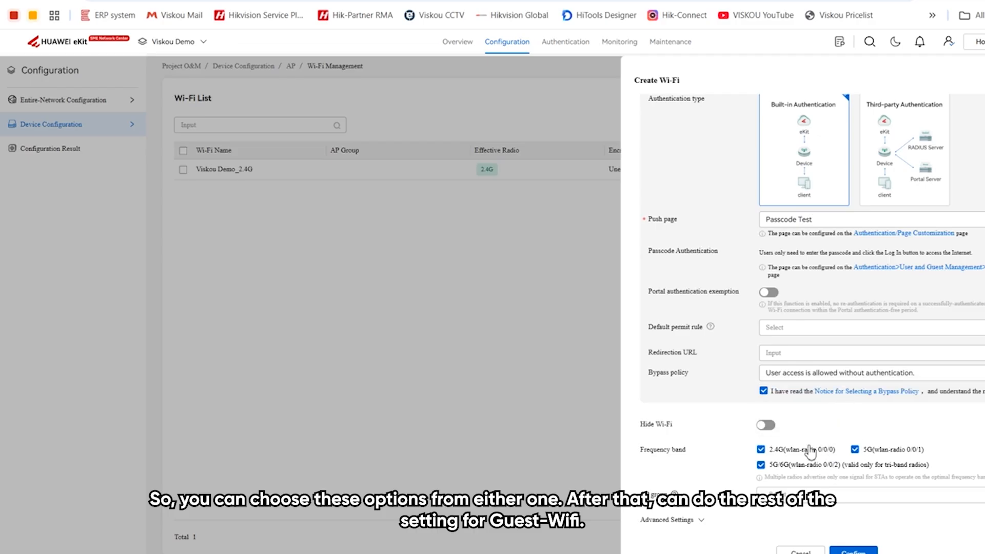
pyautogui.click(703, 517)
pyautogui.scroll(-5, 799, 420)
pyautogui.scroll(-1, 800, 421)
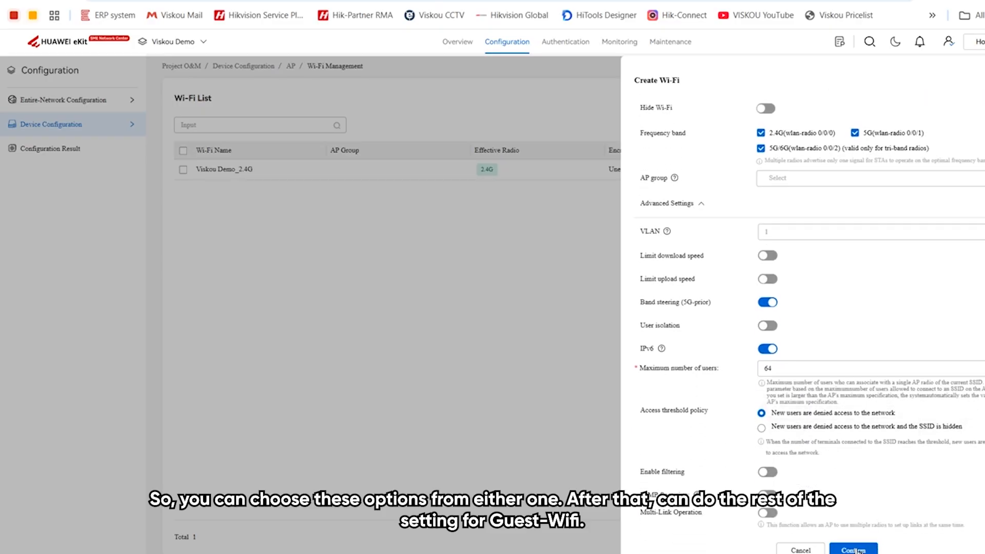
# Confirm Demo_Guest with VLAN 1, 64 max users, band steering, user isolation and IPv6 enabled
pyautogui.click(874, 548)
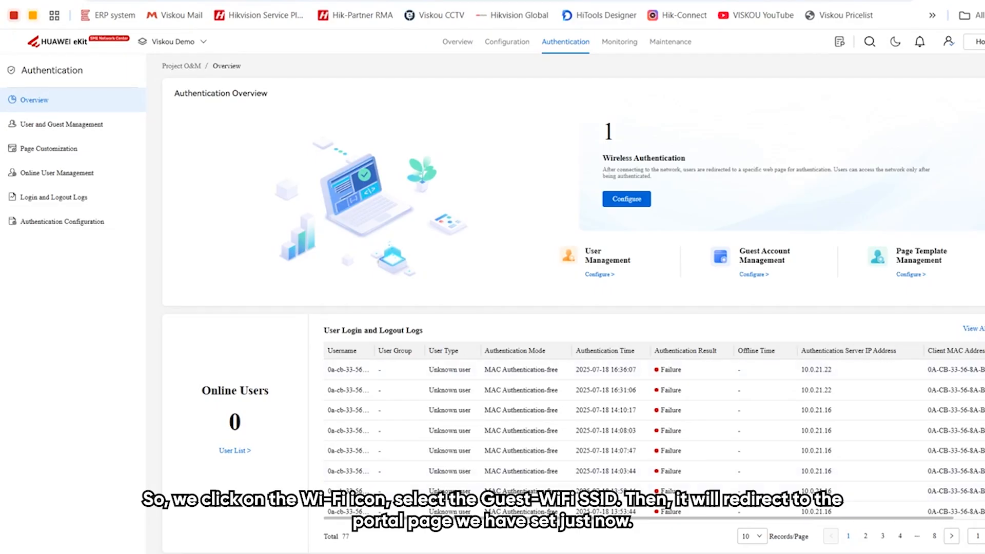
# Join the Demo_Guest network from Windows Quick Settings to bring up its passcode login portal
pyautogui.press('super+a')
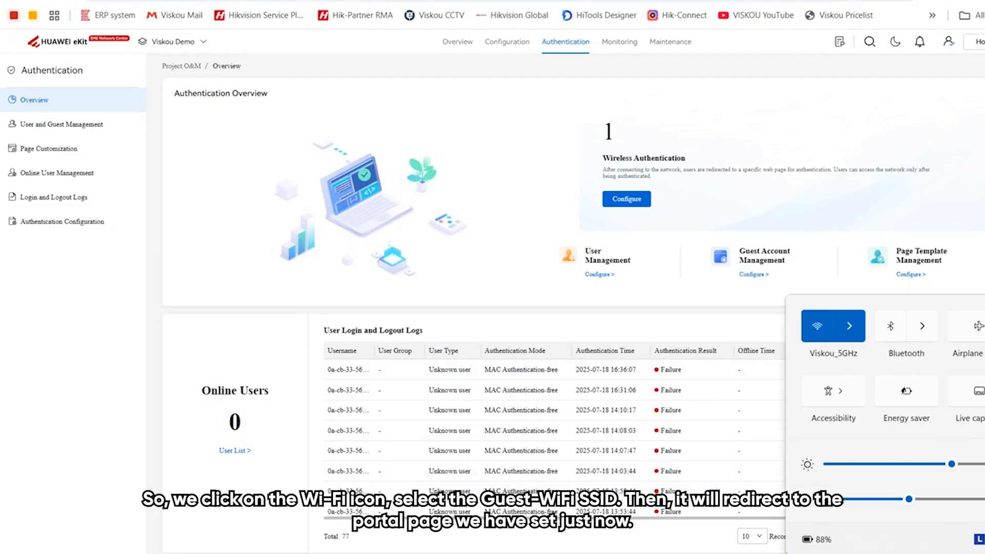
pyautogui.click(856, 336)
pyautogui.click(849, 487)
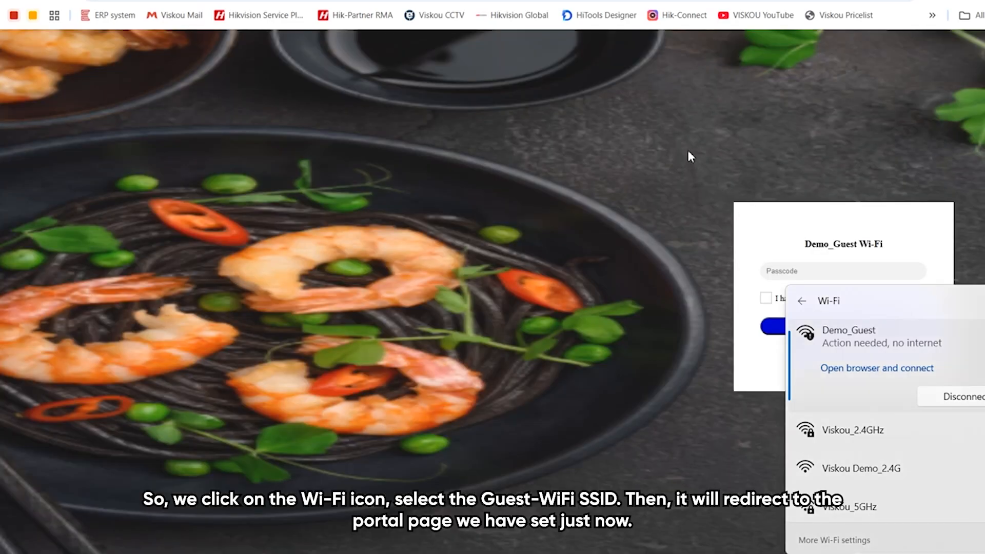
pyautogui.click(682, 248)
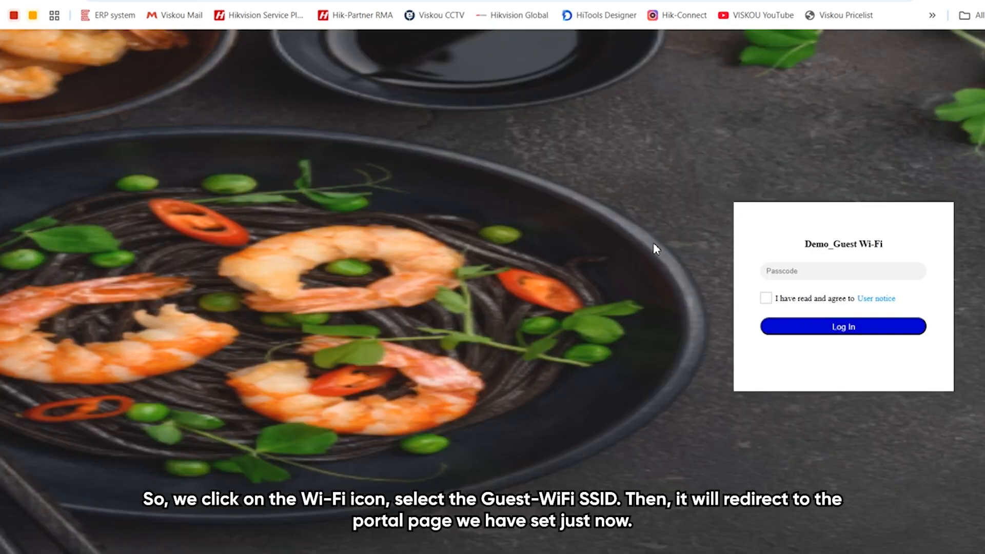
pyautogui.click(850, 277)
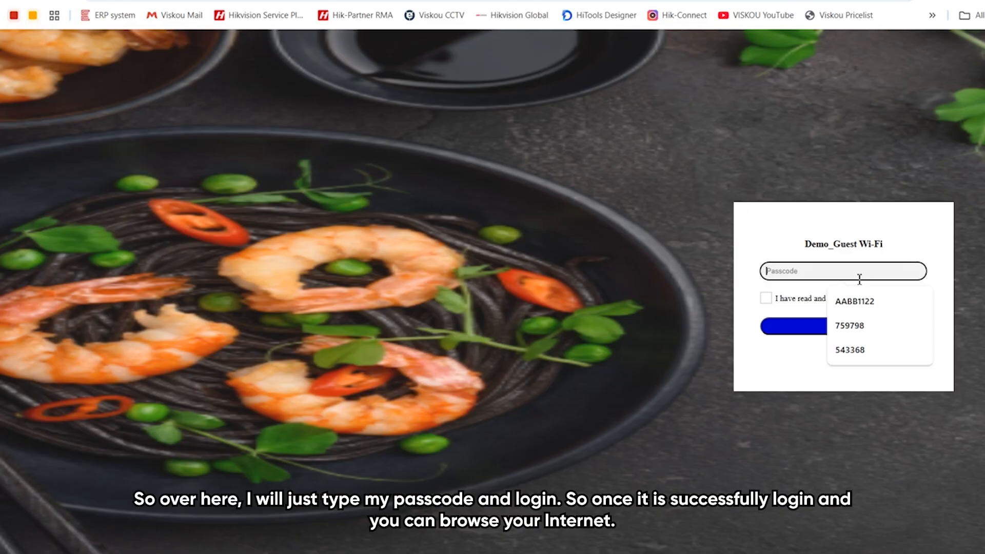
pyautogui.click(850, 349)
pyautogui.click(820, 332)
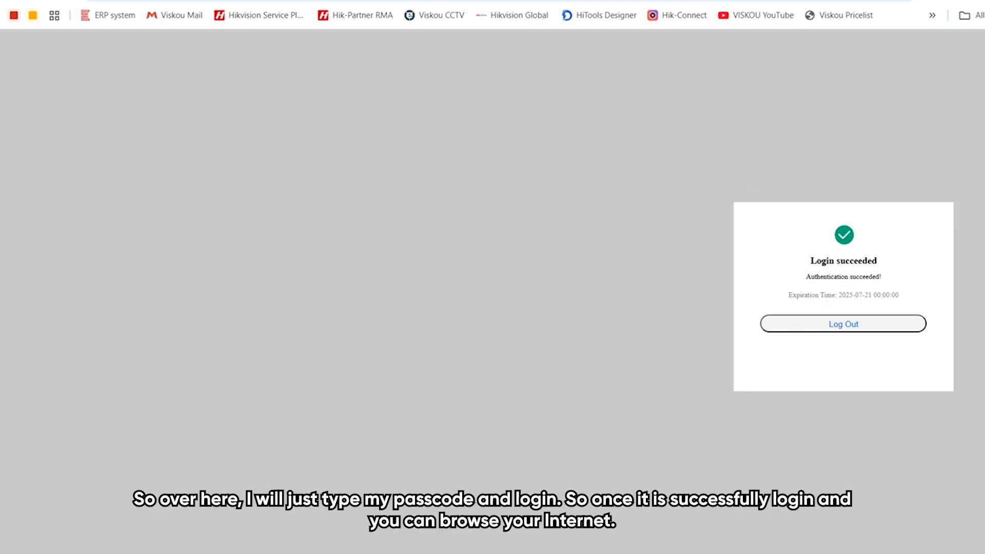
pyautogui.hotkey('ctrl', 't')
# Load YouTube in the new tab to confirm guest internet access works
pyautogui.write('youtb')
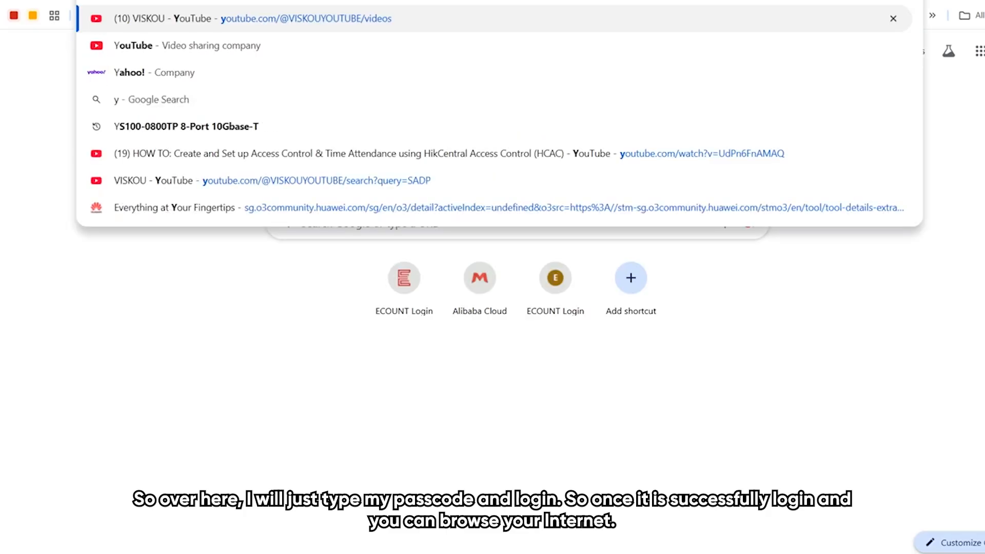
pyautogui.press('BackSpace')
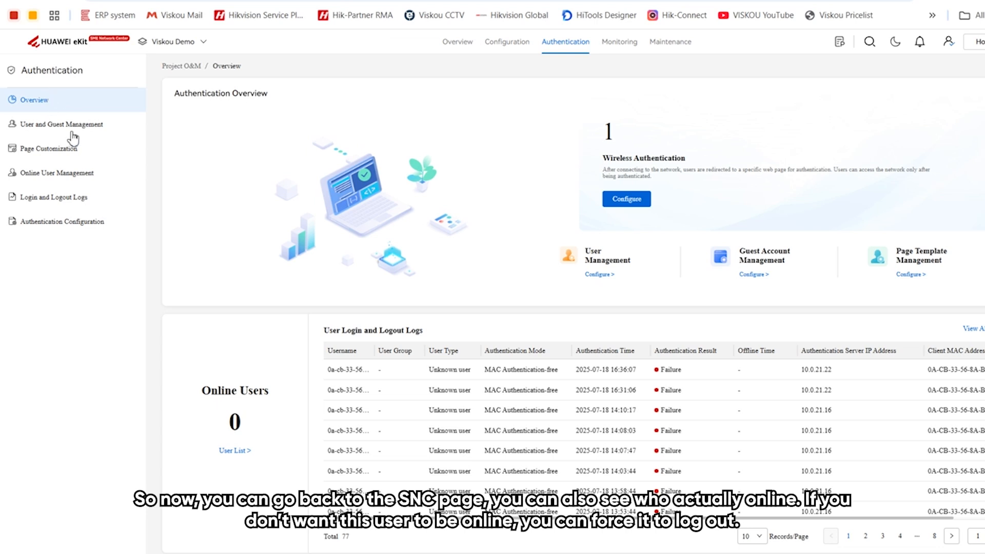
# Select the online guest user in Online User Management, then review the login and logout logs
pyautogui.click(63, 173)
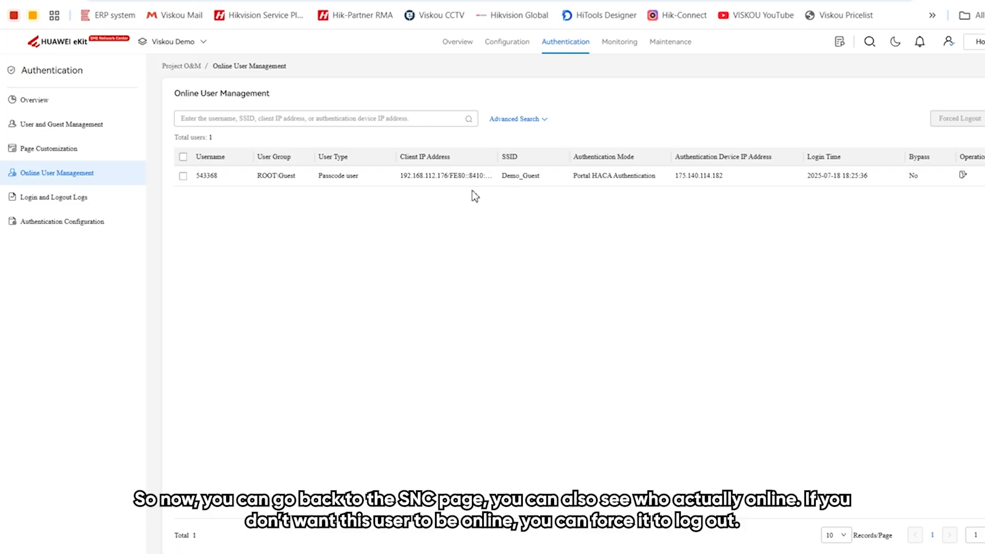
pyautogui.click(184, 176)
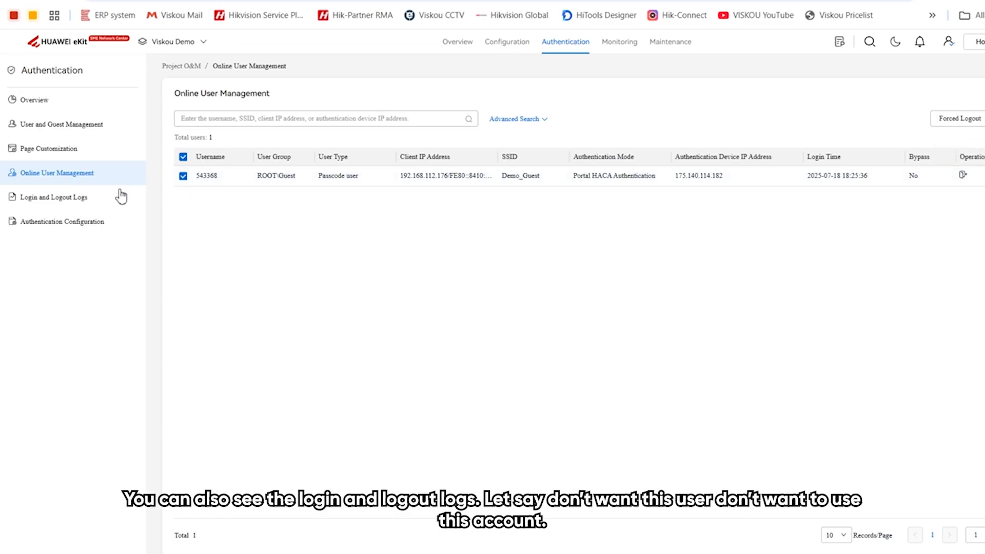
pyautogui.click(94, 199)
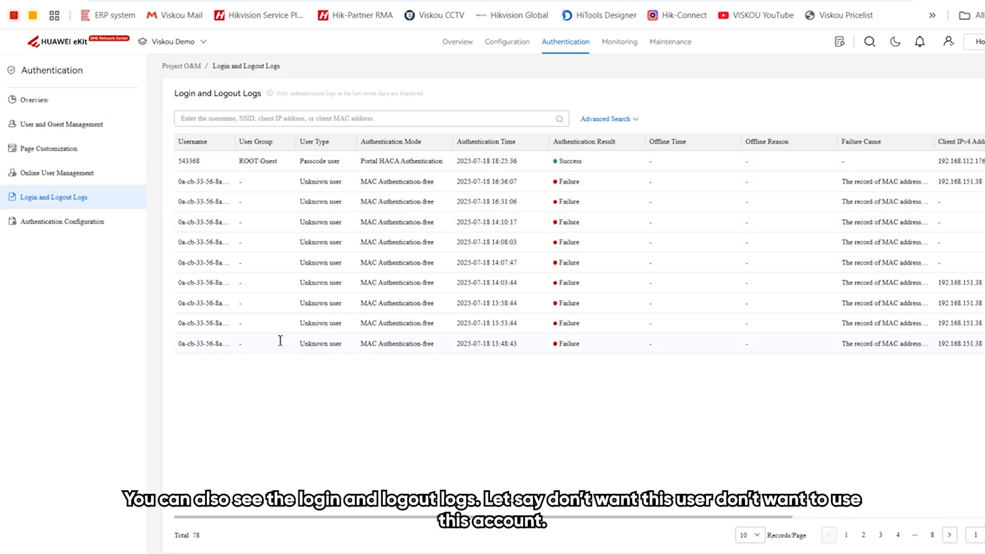
# Show the Guest accounts list in User and Guest Management, with its 11 passcode accounts
pyautogui.click(92, 131)
pyautogui.click(214, 114)
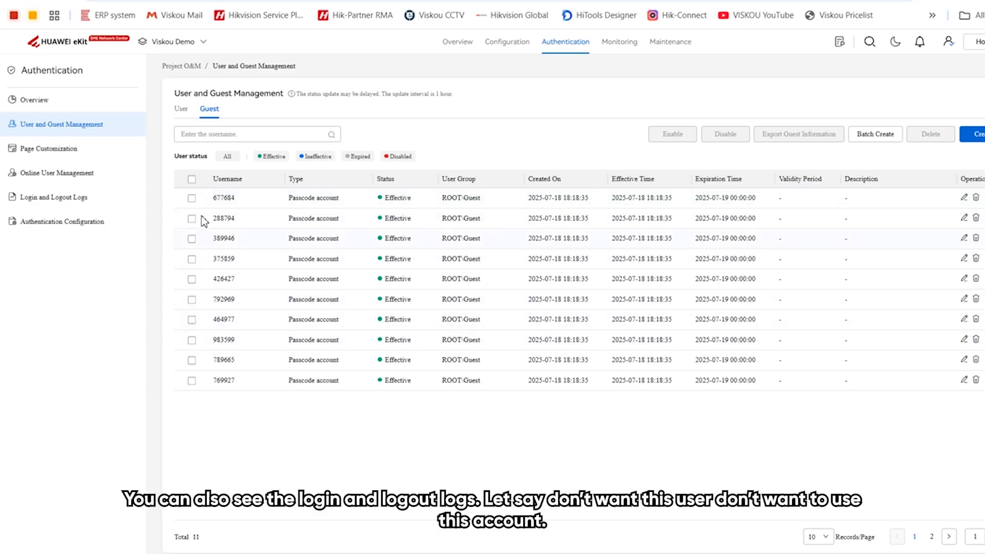
# Disable the first guest passcode account
pyautogui.click(192, 198)
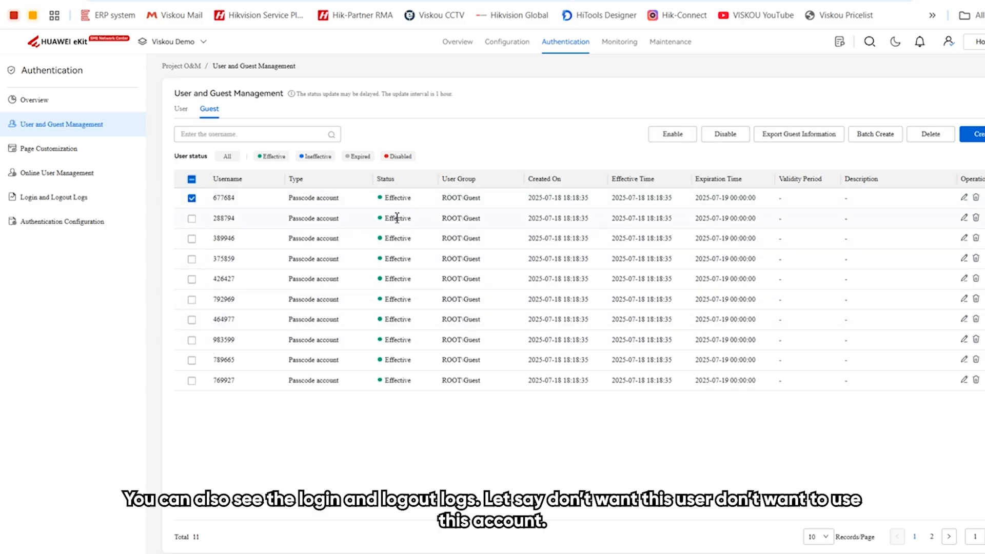
pyautogui.click(728, 135)
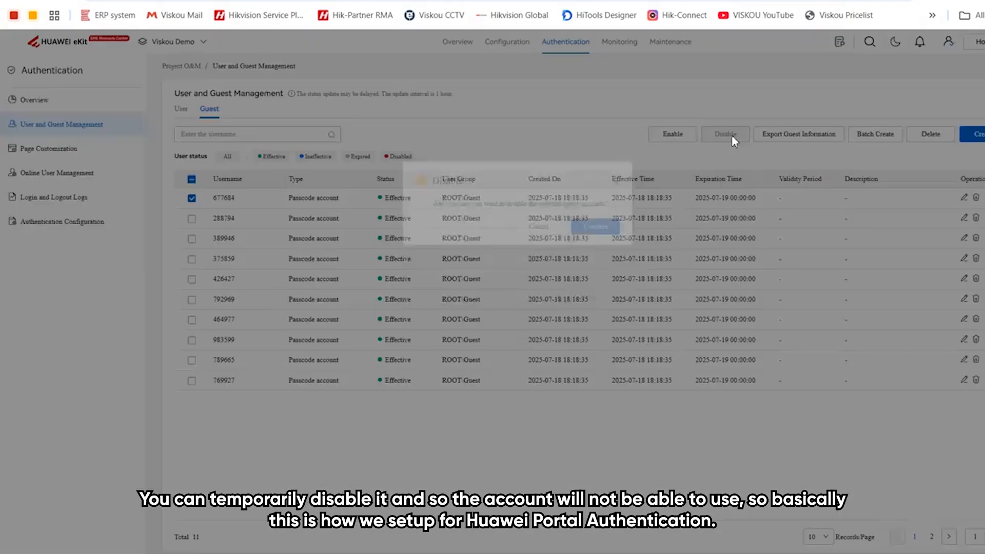
pyautogui.click(593, 281)
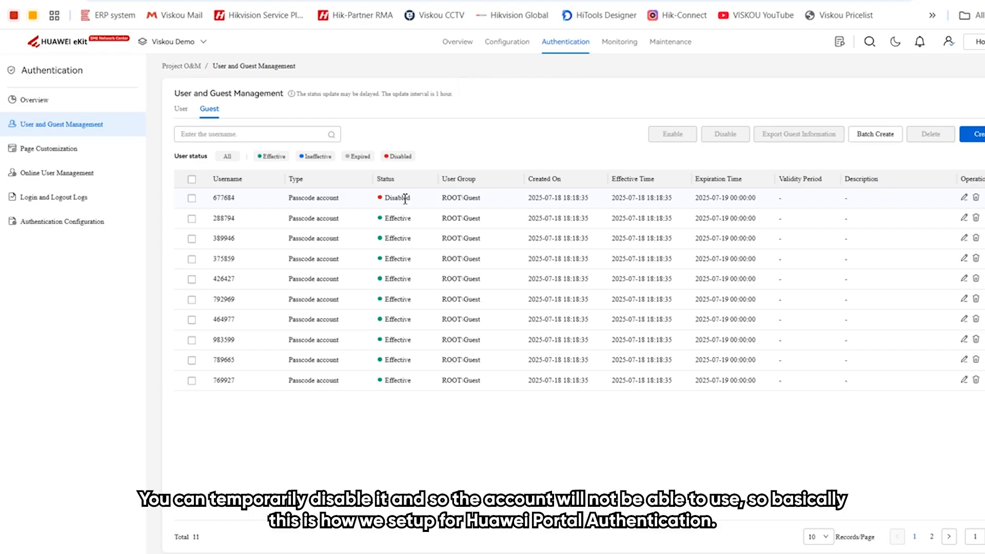
# Re-enable the first guest passcode account so all 11 accounts show Effective
pyautogui.click(191, 198)
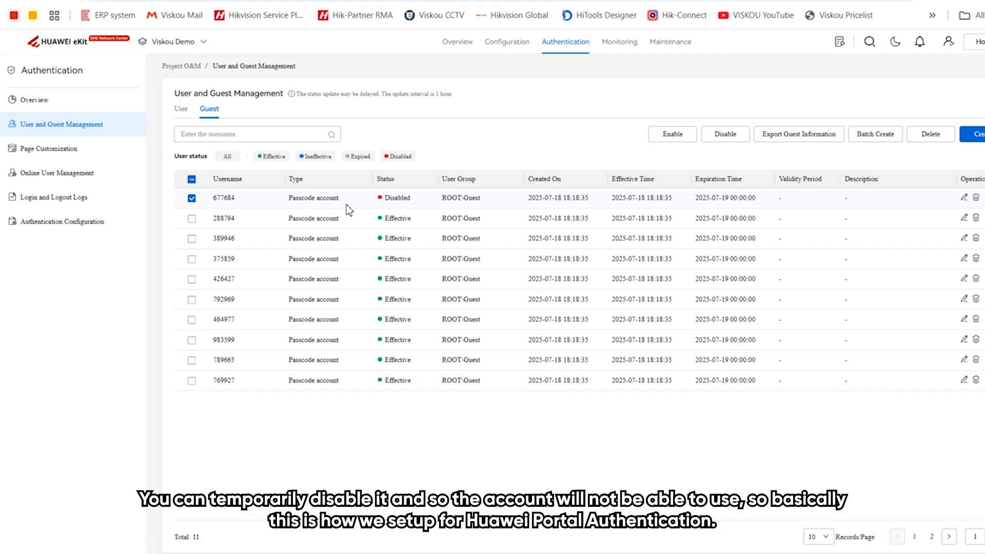
pyautogui.click(681, 140)
pyautogui.click(597, 280)
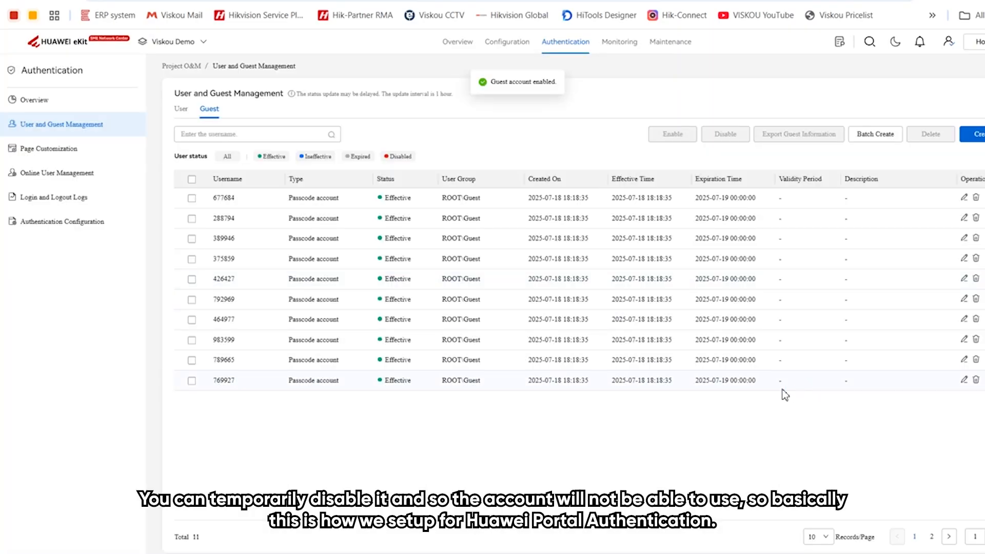